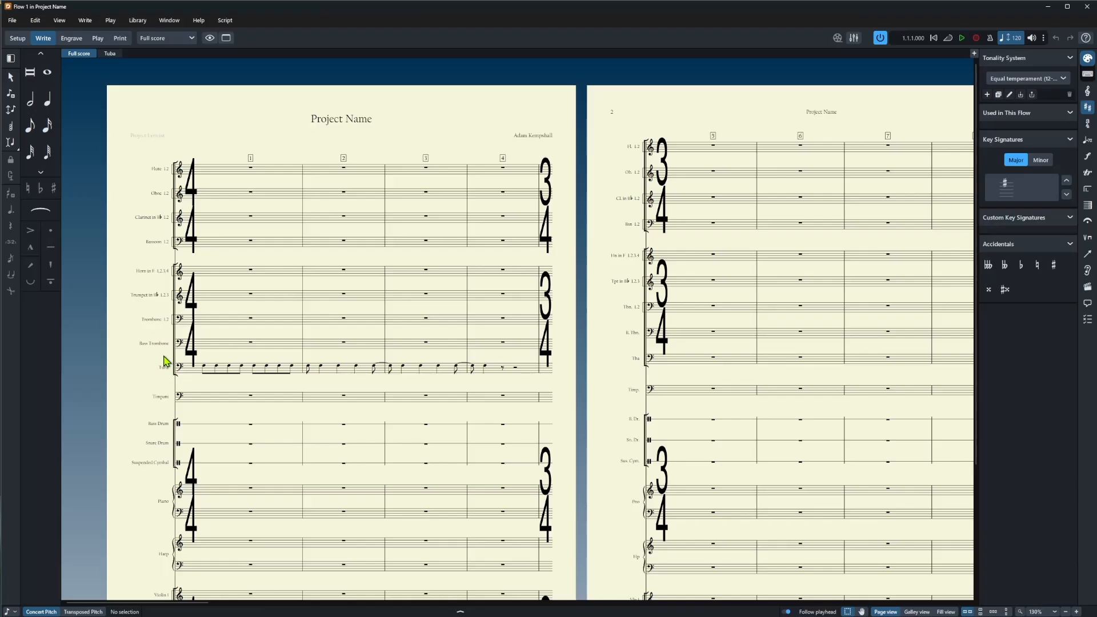
Step: Set the font size of the Staff Labels paragraph style to 12.0 pt, staff-relative
click(138, 21)
click(146, 55)
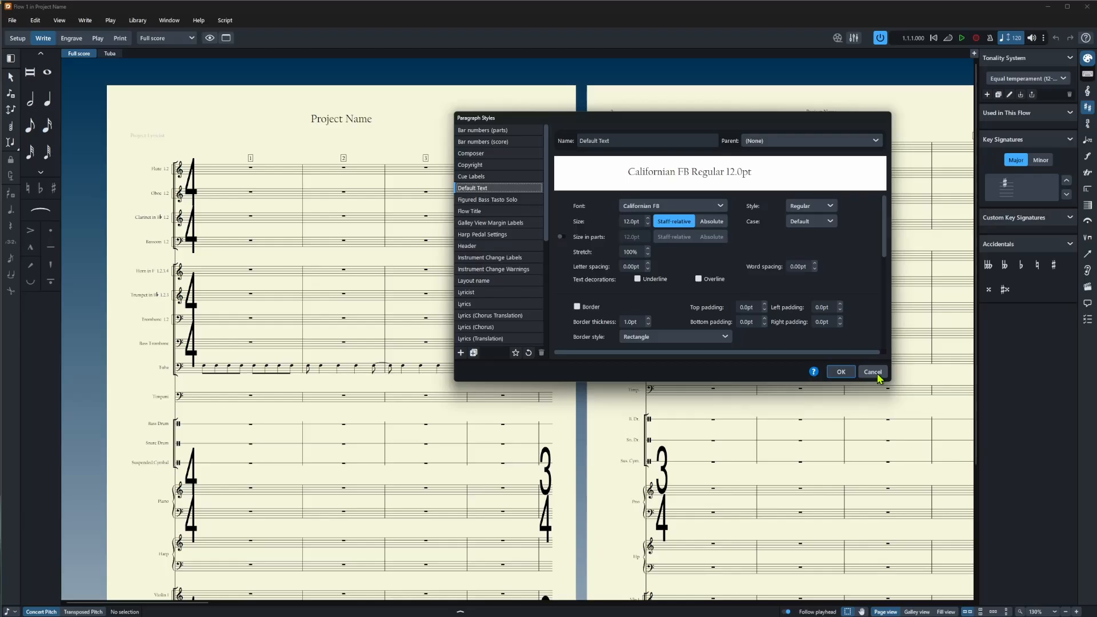
scroll(506, 297, down, 6)
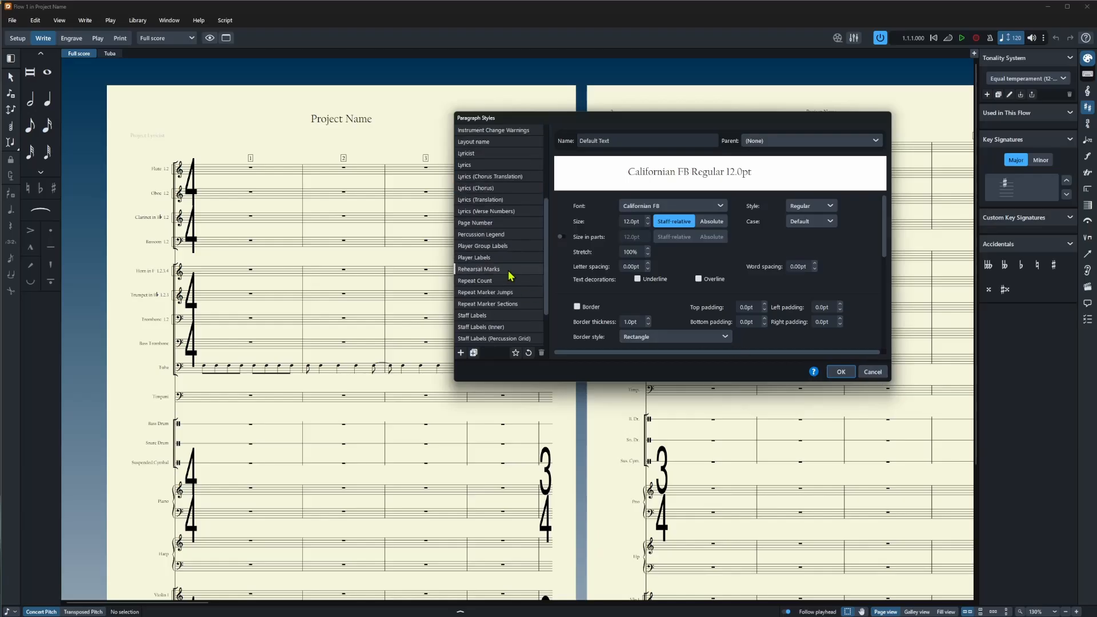
click(496, 257)
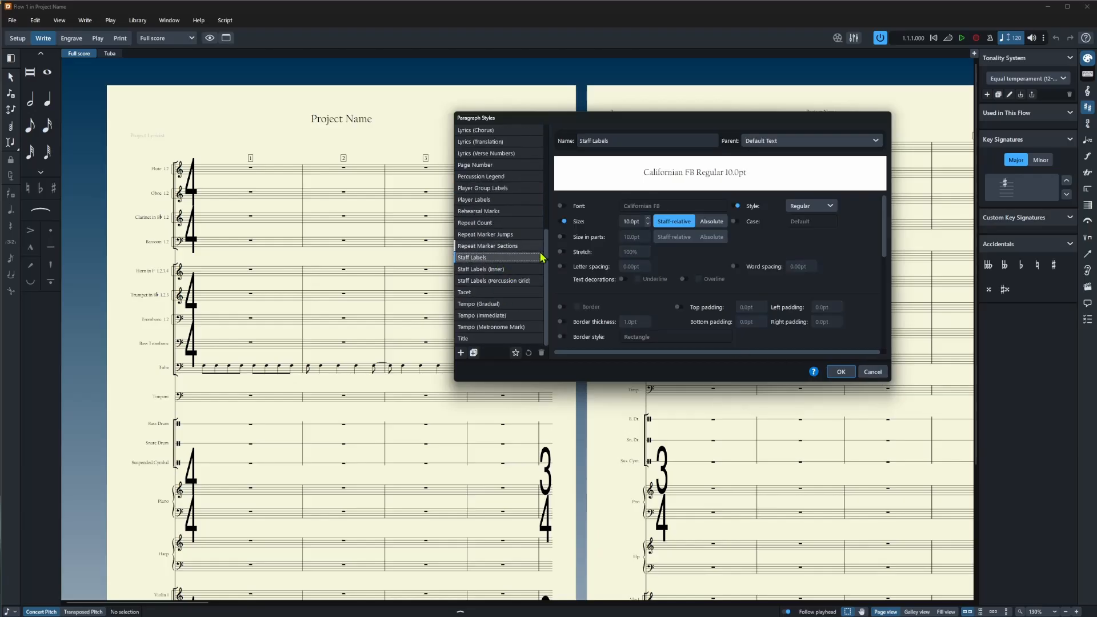
click(649, 219)
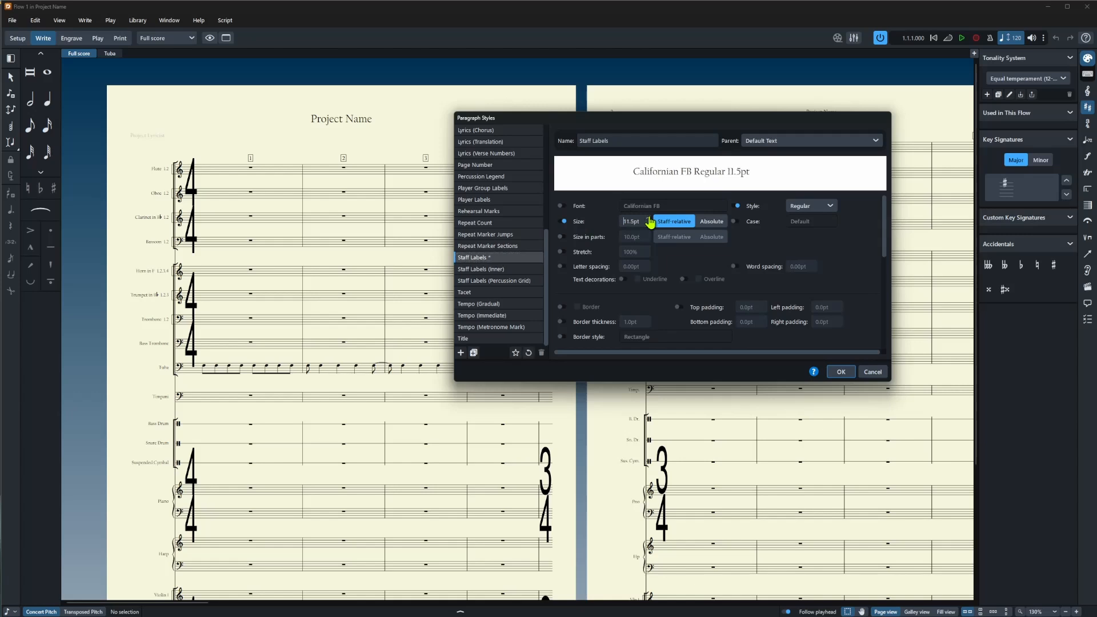
click(649, 219)
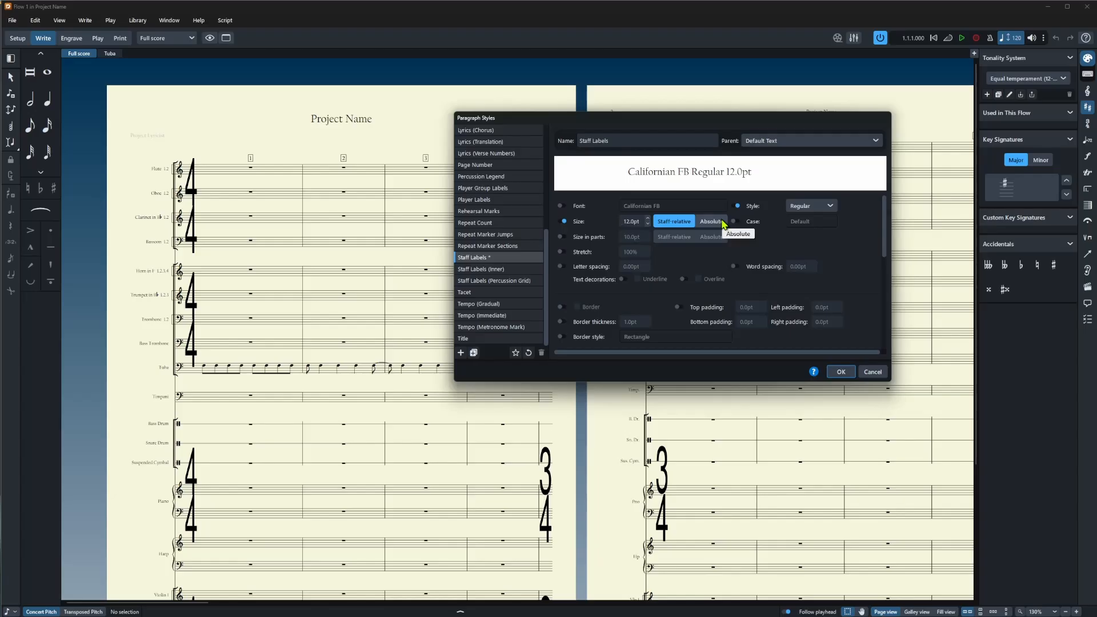
click(841, 372)
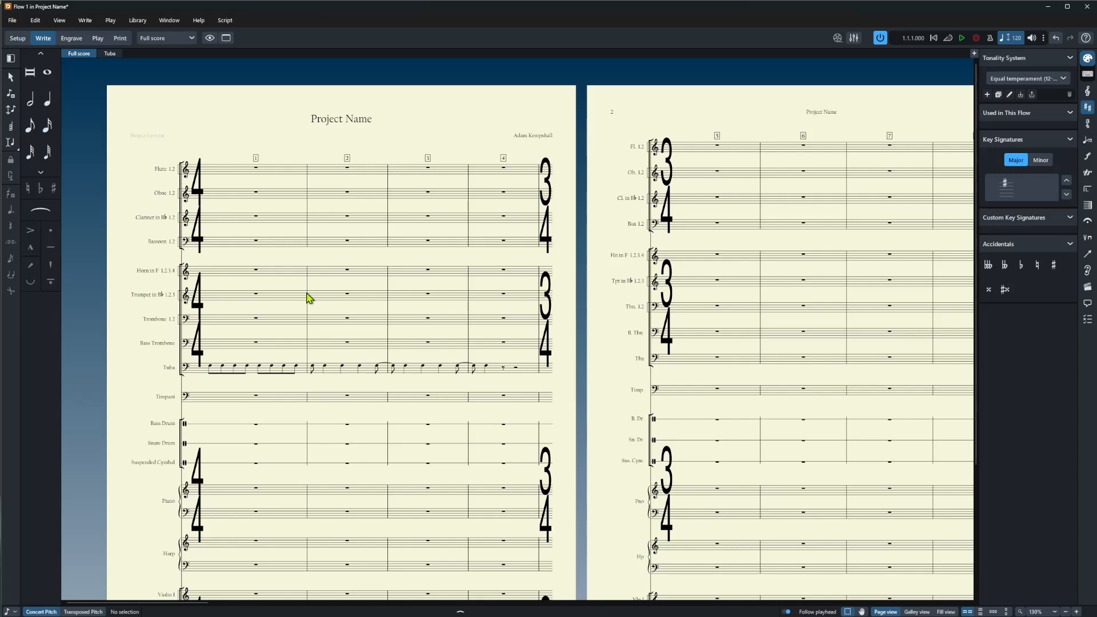
Step: Replace the project's title with Demonstration Project in the project info
double_click(353, 125)
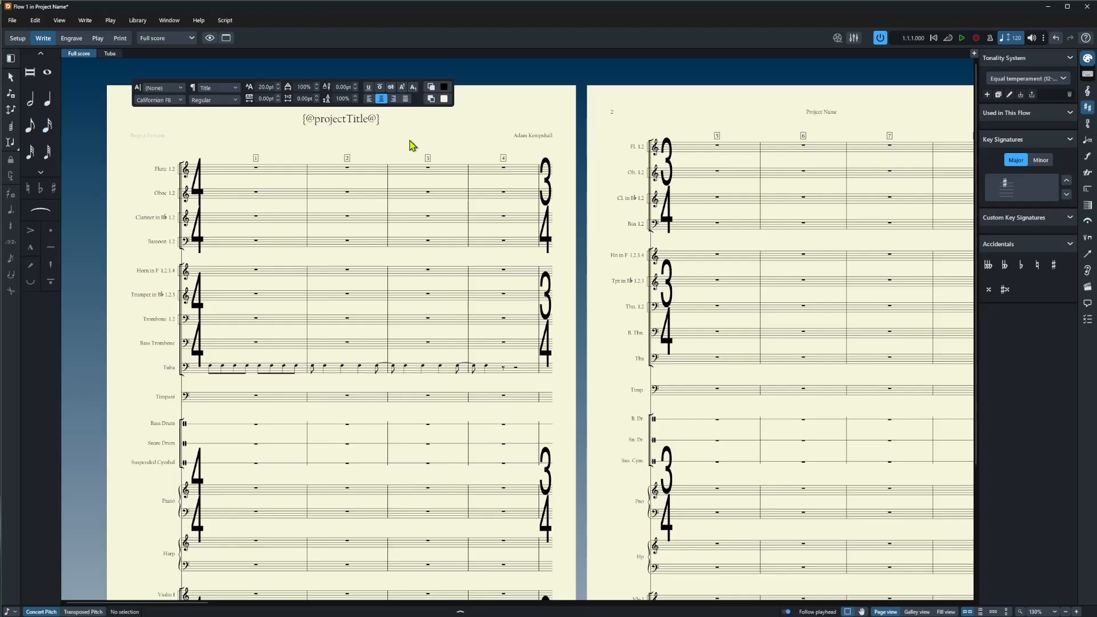
key(Escape)
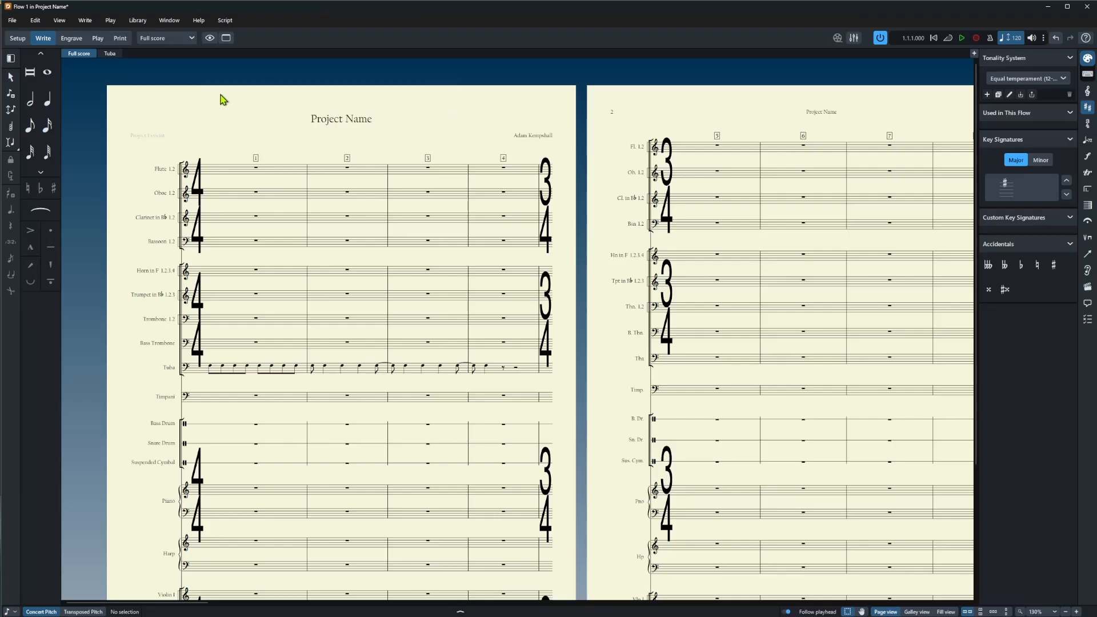
click(13, 22)
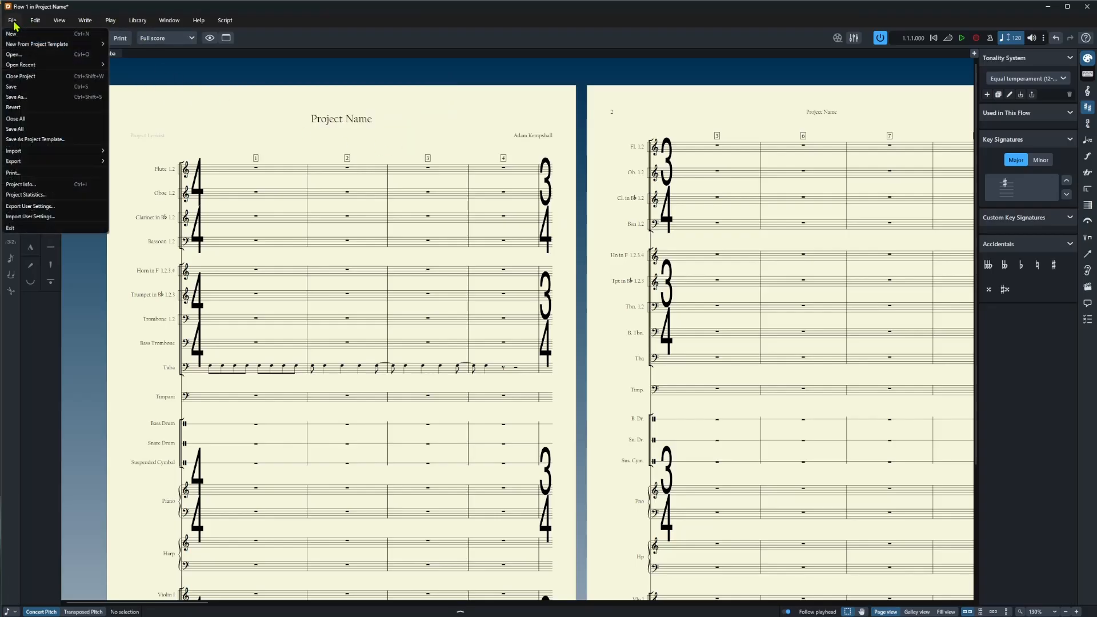
click(25, 185)
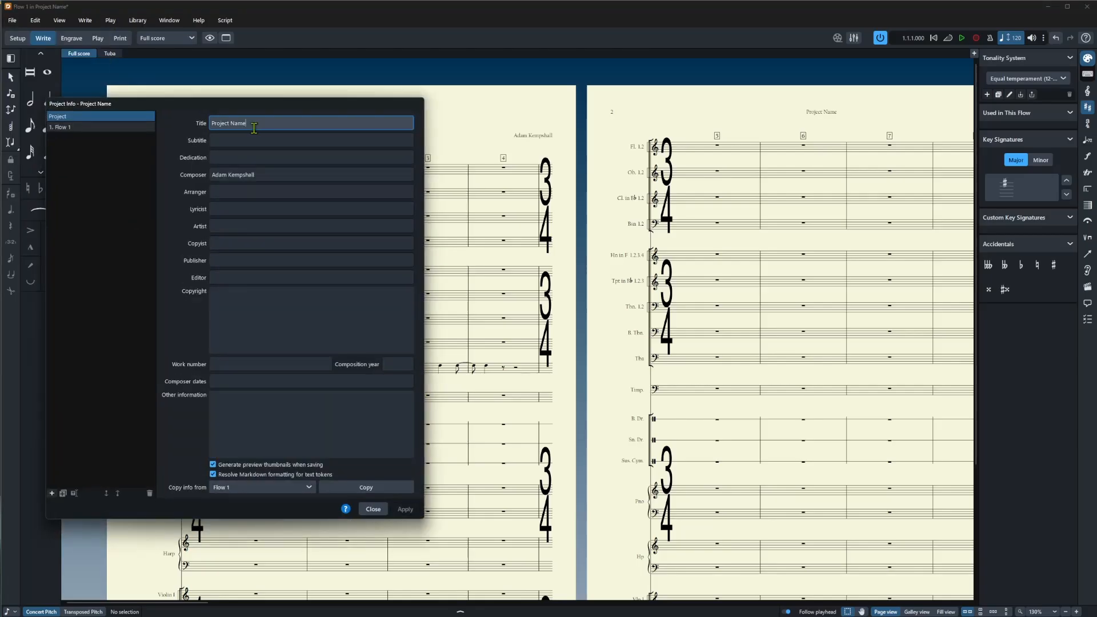
key(ctrl+a)
key(BackSpace)
text(Demonstration Project)
Step: Enter the arranger's name and a copyright notice with the composer's name, 2026 and "All Rights Reserved.", and apply the project info
click(233, 141)
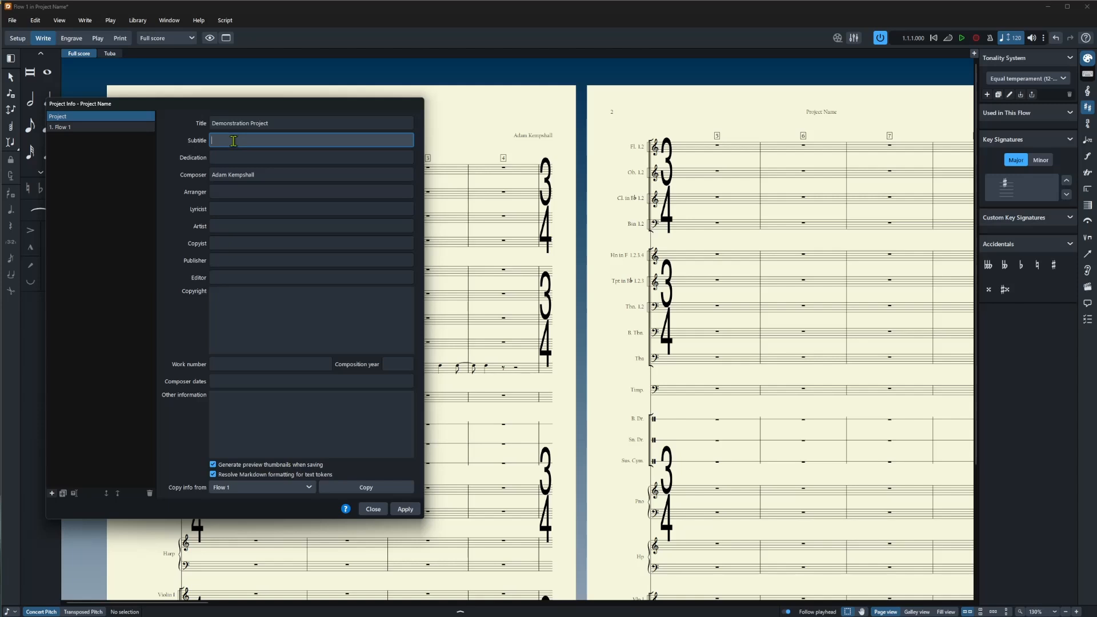
click(237, 189)
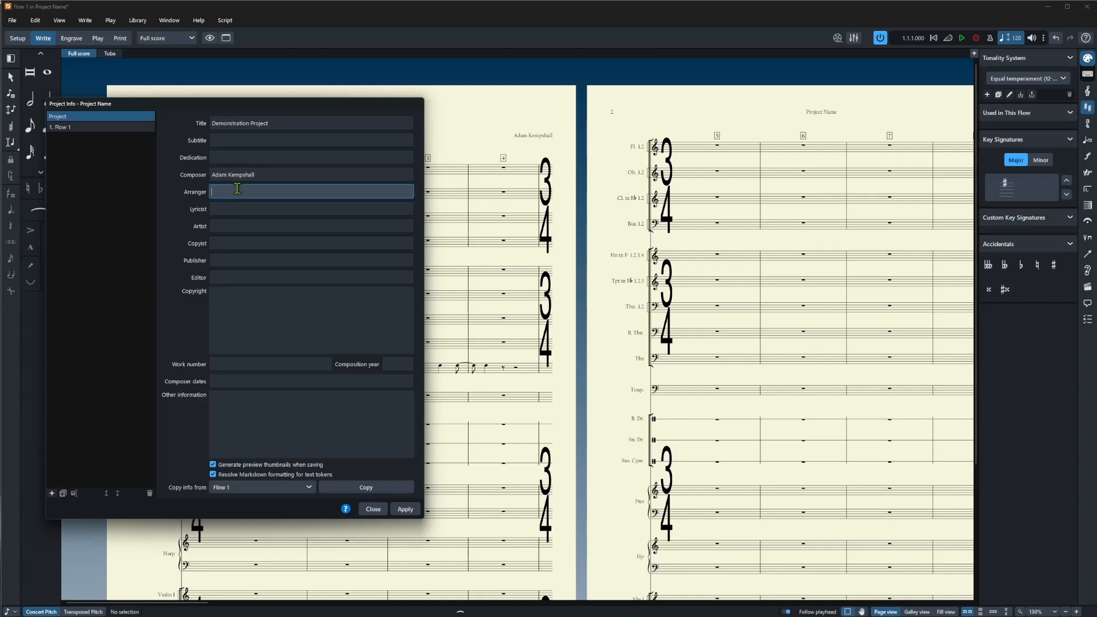
text(Joe Bloggs)
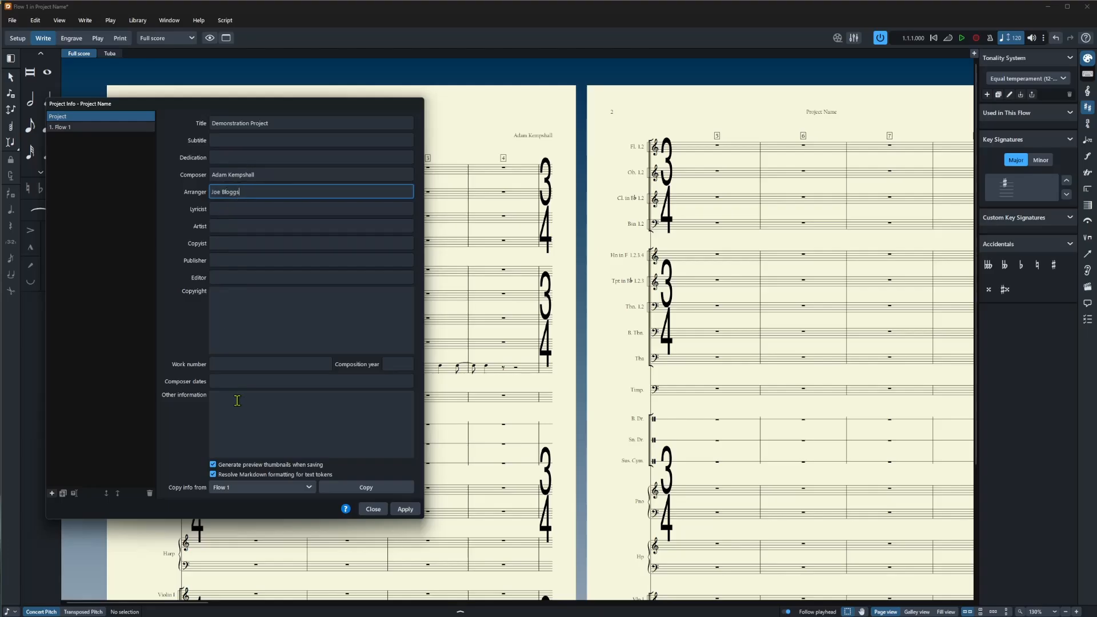
click(241, 312)
text(Copyright Adam Kempshall 2026. All Rights Reserved.)
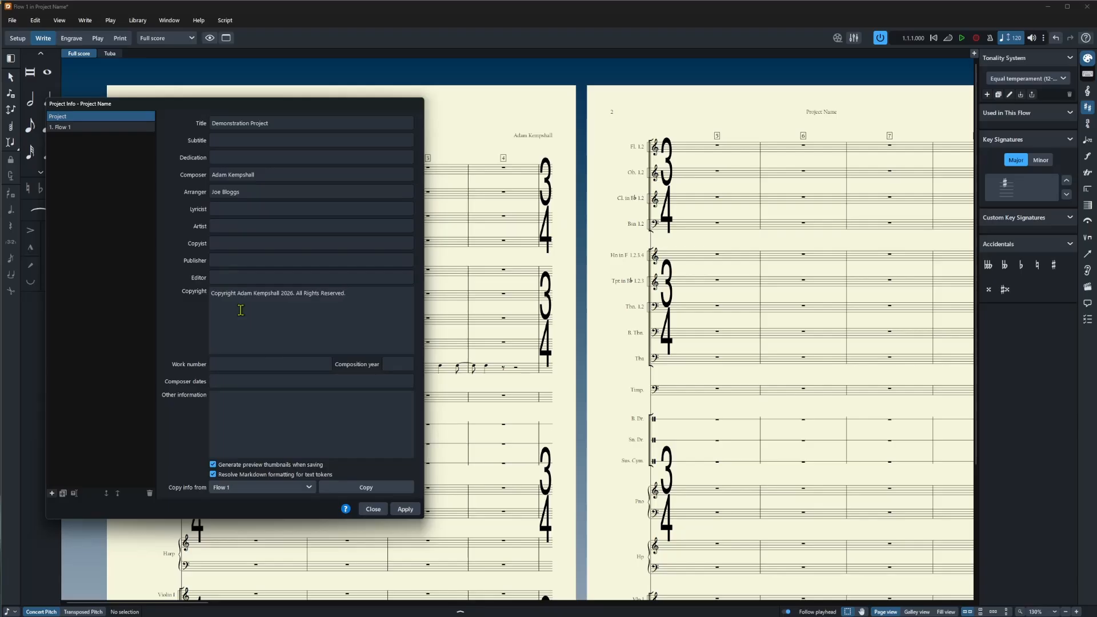
click(378, 510)
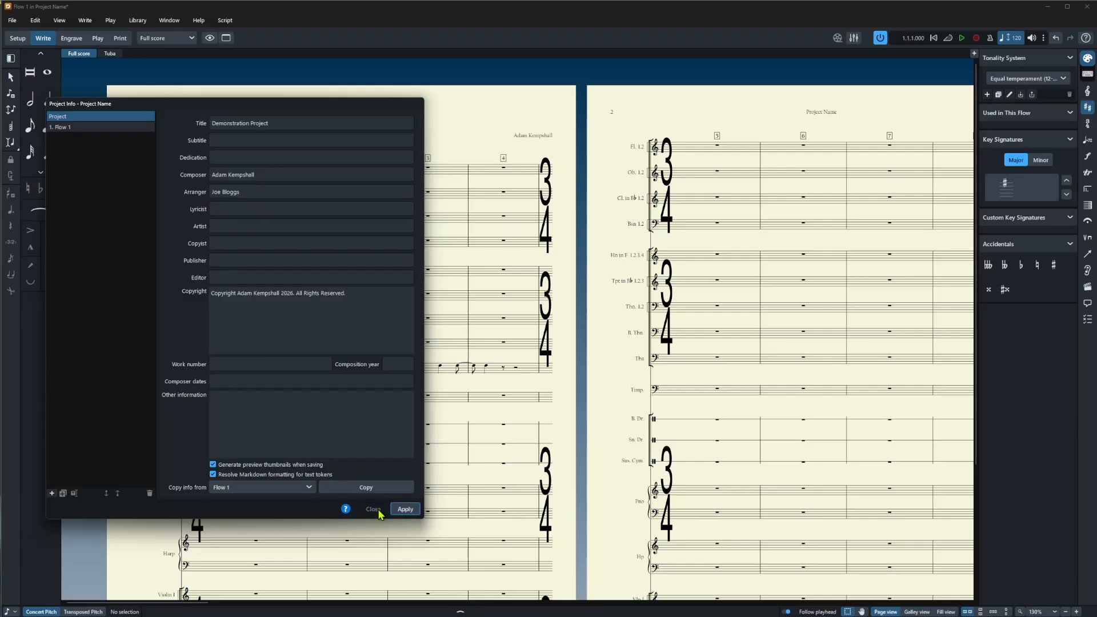
click(405, 509)
click(373, 509)
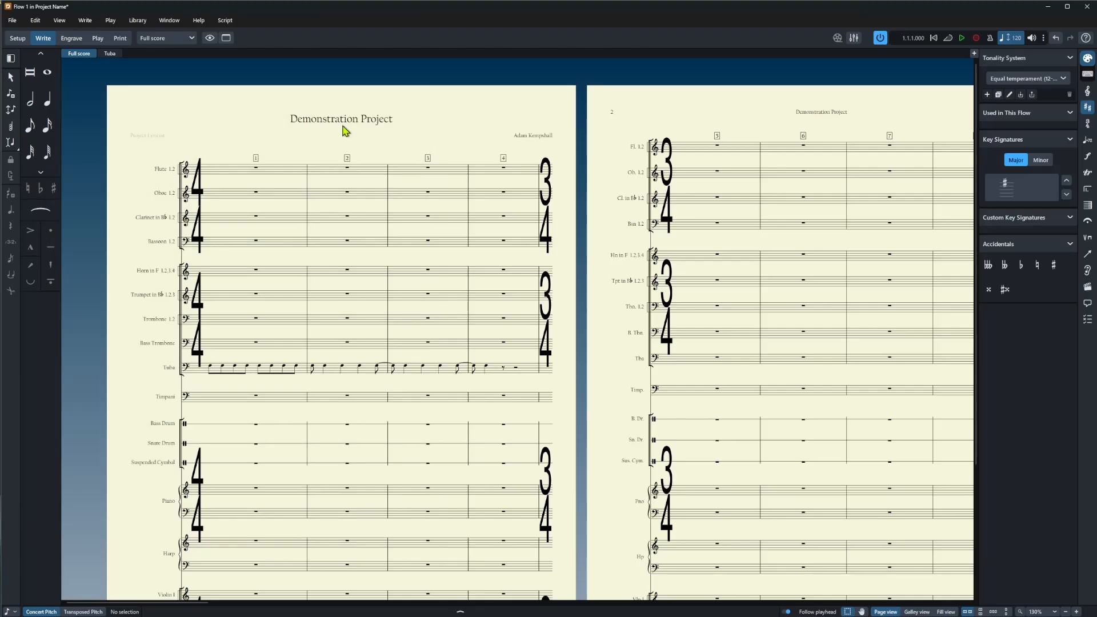
Step: Replace the title of Flow 1 with 1M1v1 in the project info
scroll(374, 257, down, 3)
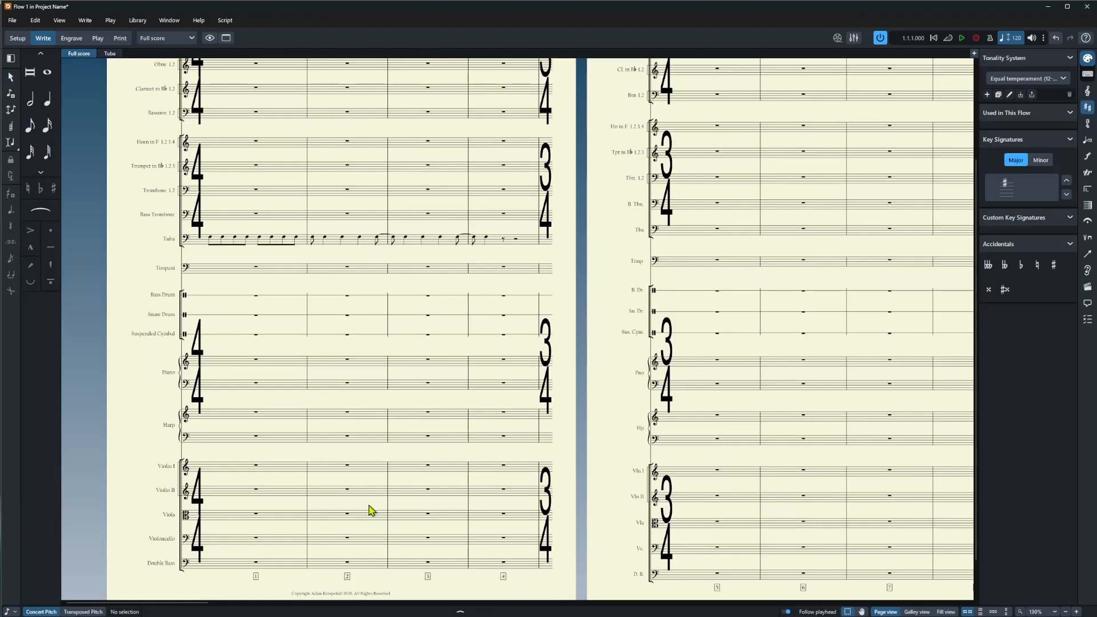
scroll(372, 509, down, 1)
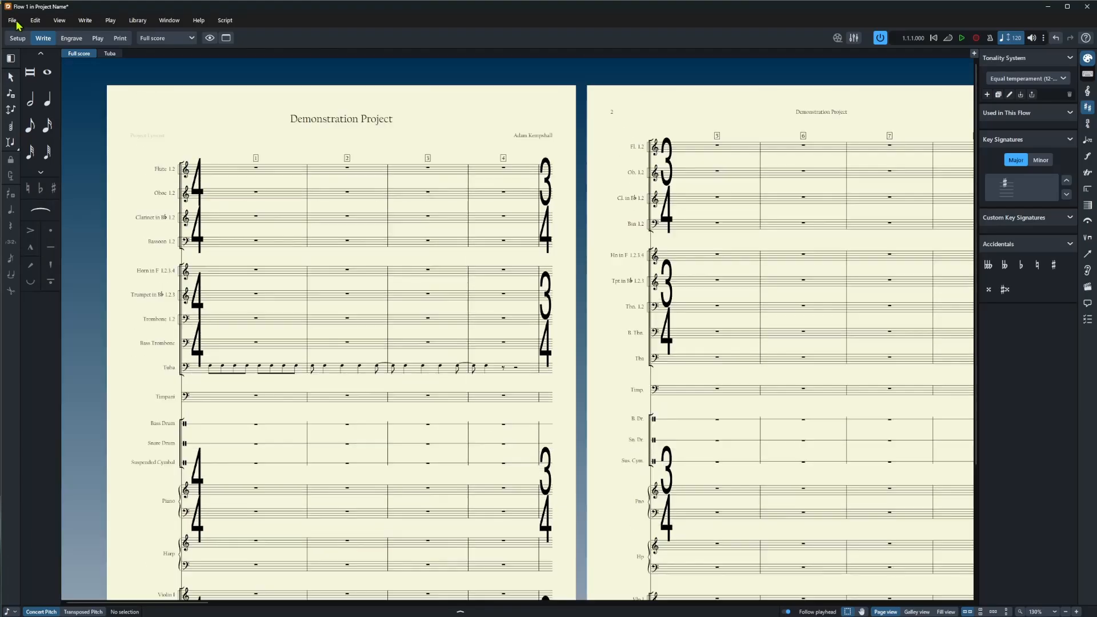
click(17, 25)
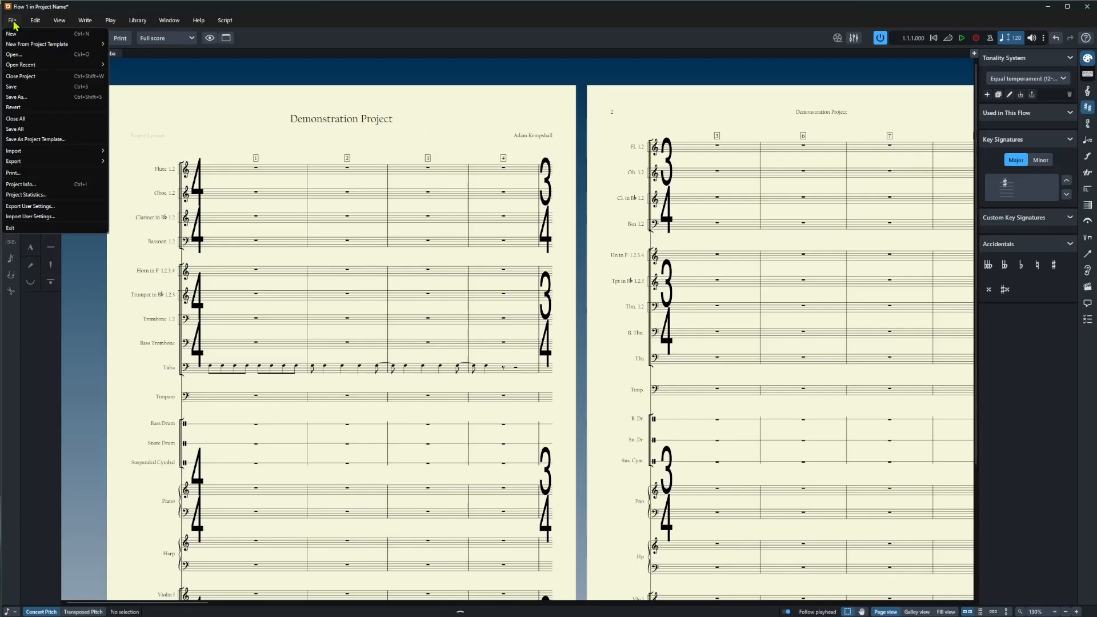
click(21, 190)
click(112, 126)
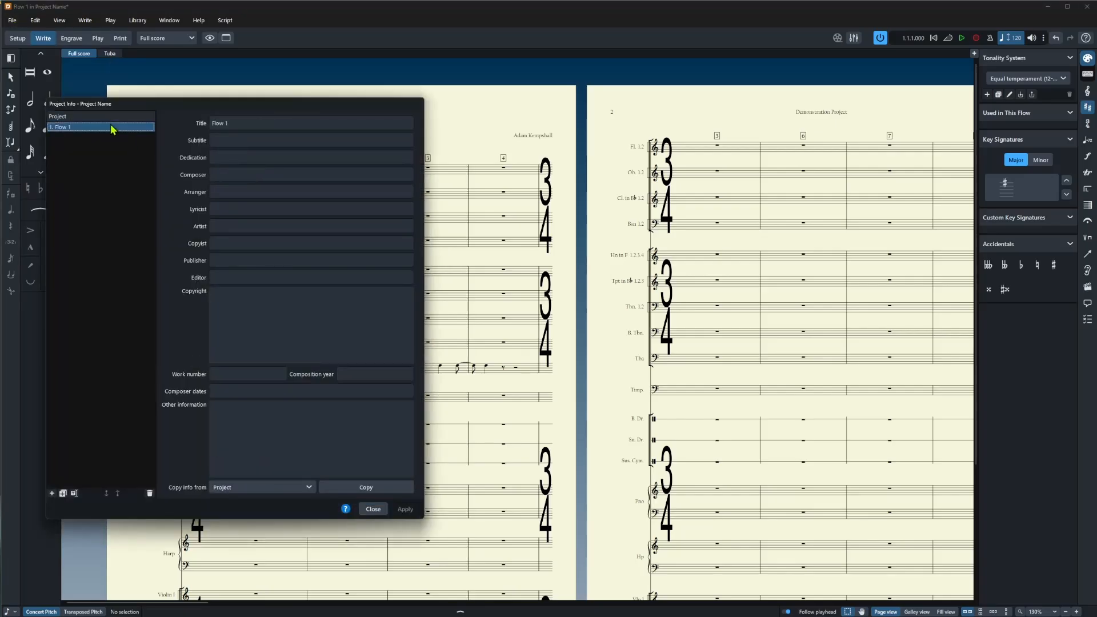
drag(236, 123, 205, 123)
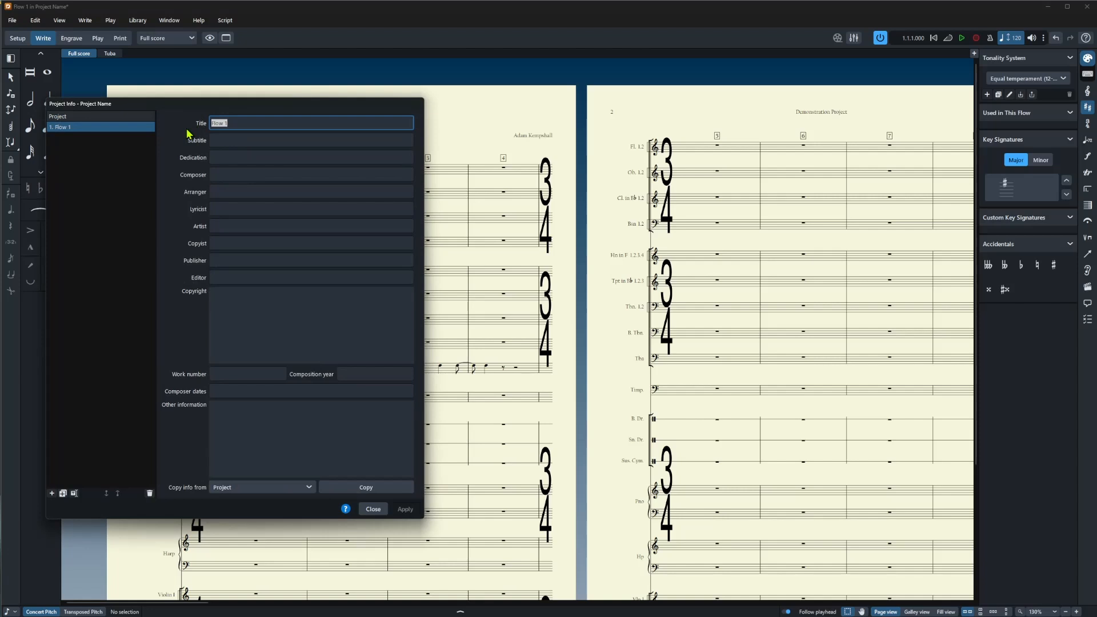
key(BackSpace)
text(1m)
key(BackSpace)
text(M1v1)
Step: Set the flow's subtitle to Main Title Theme and apply the project info
click(225, 136)
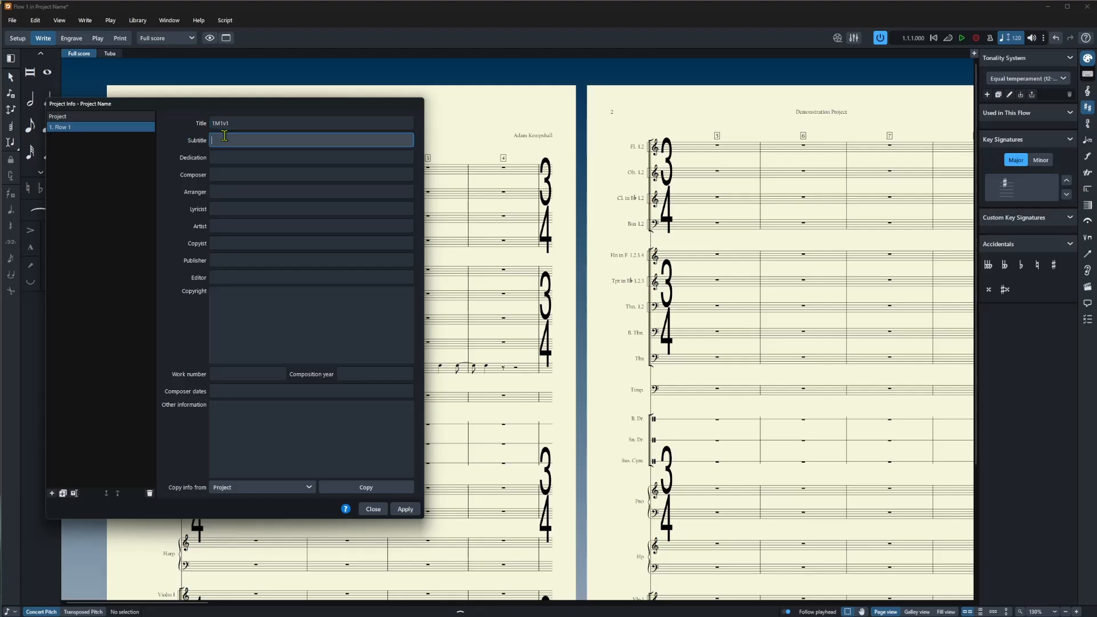
text(Main Title Theme)
click(406, 509)
click(373, 509)
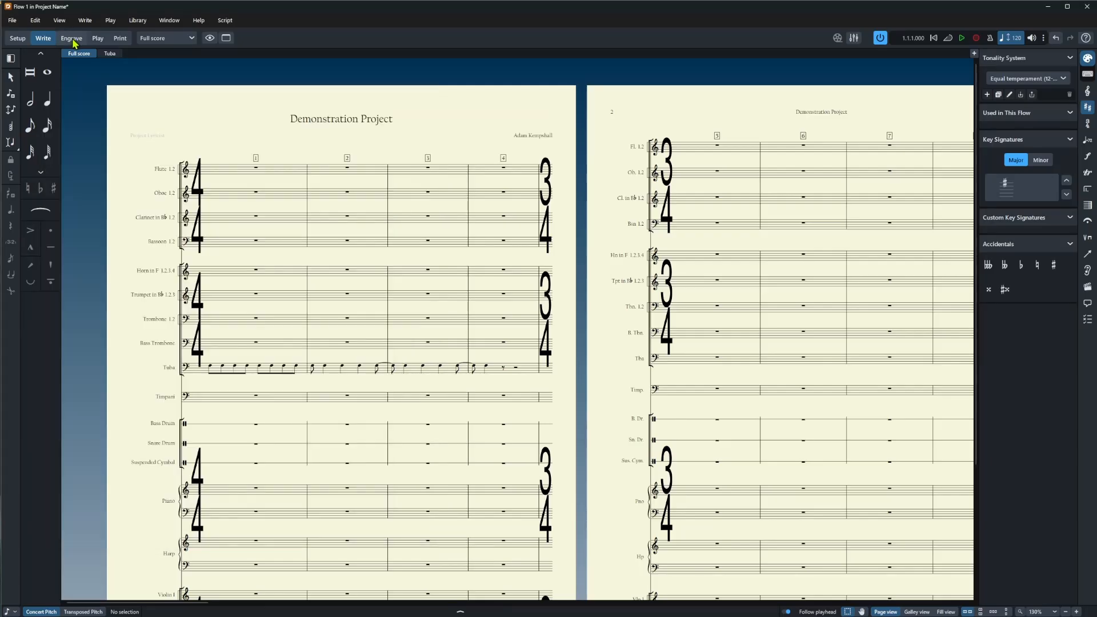
Step: In Engrave mode, duplicate the Default Full Score and Default Part page template sets, naming the copies Film Full Score and Film Parts
click(73, 42)
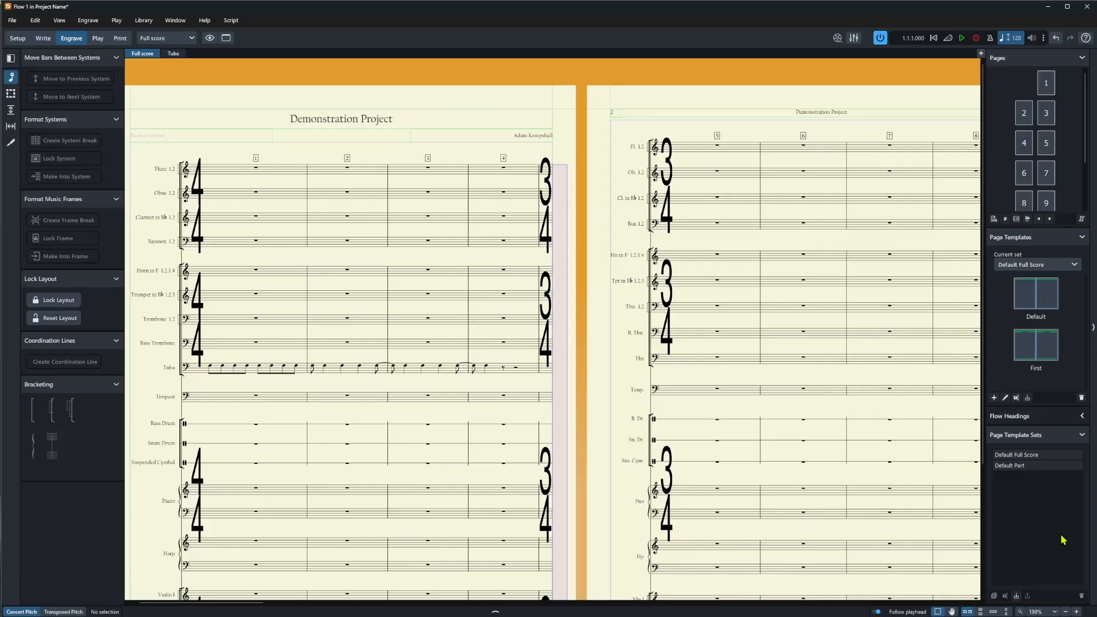
click(1030, 456)
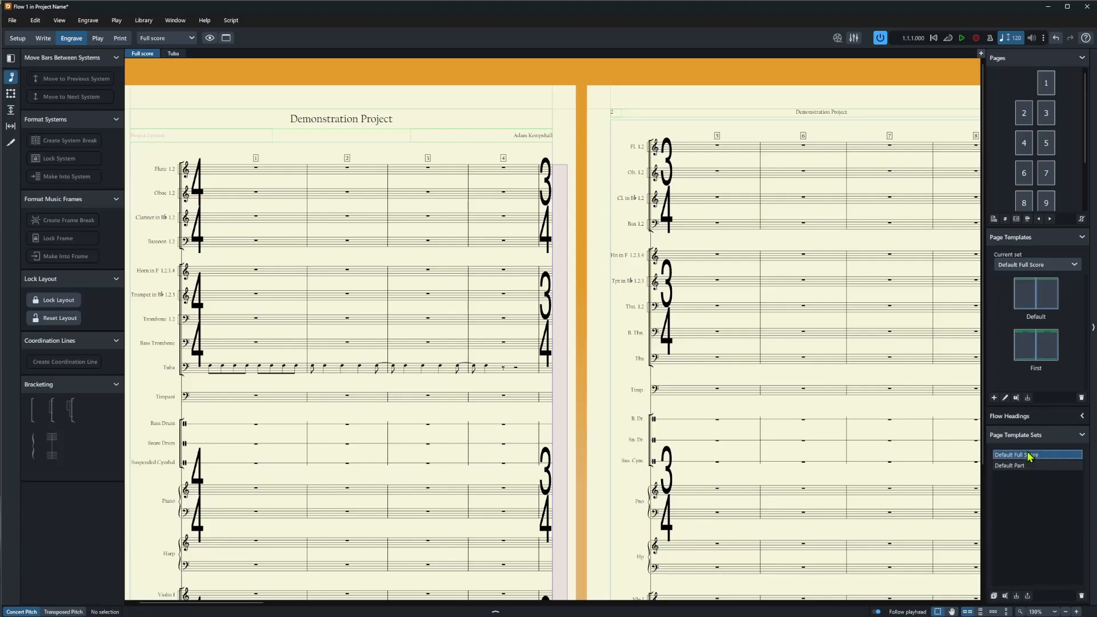
click(994, 597)
double_click(1040, 477)
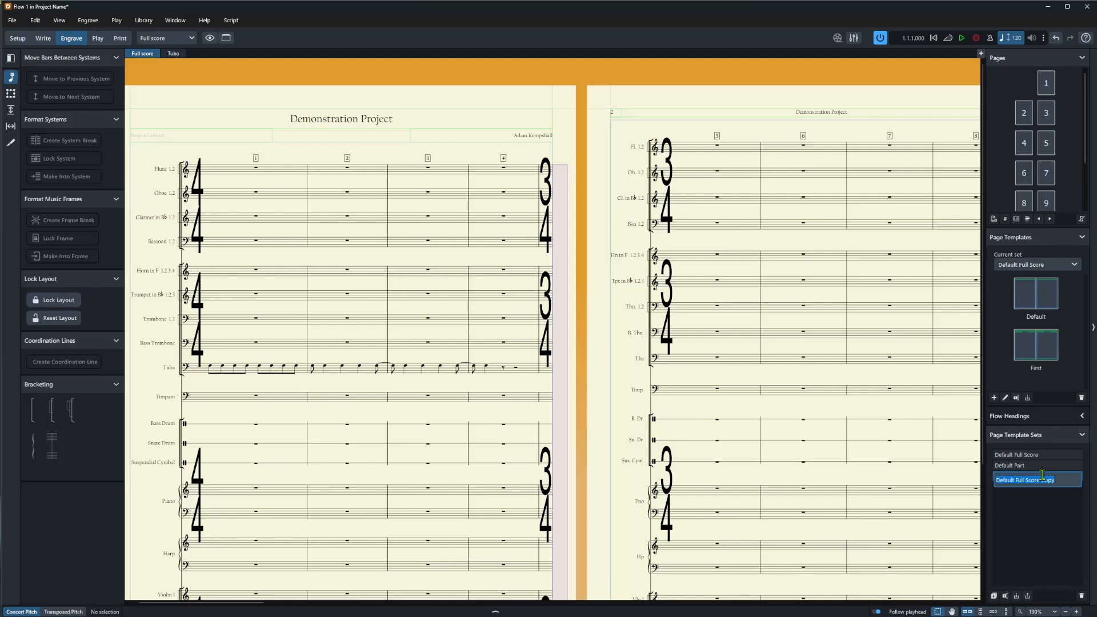
text(Film Score)
click(995, 597)
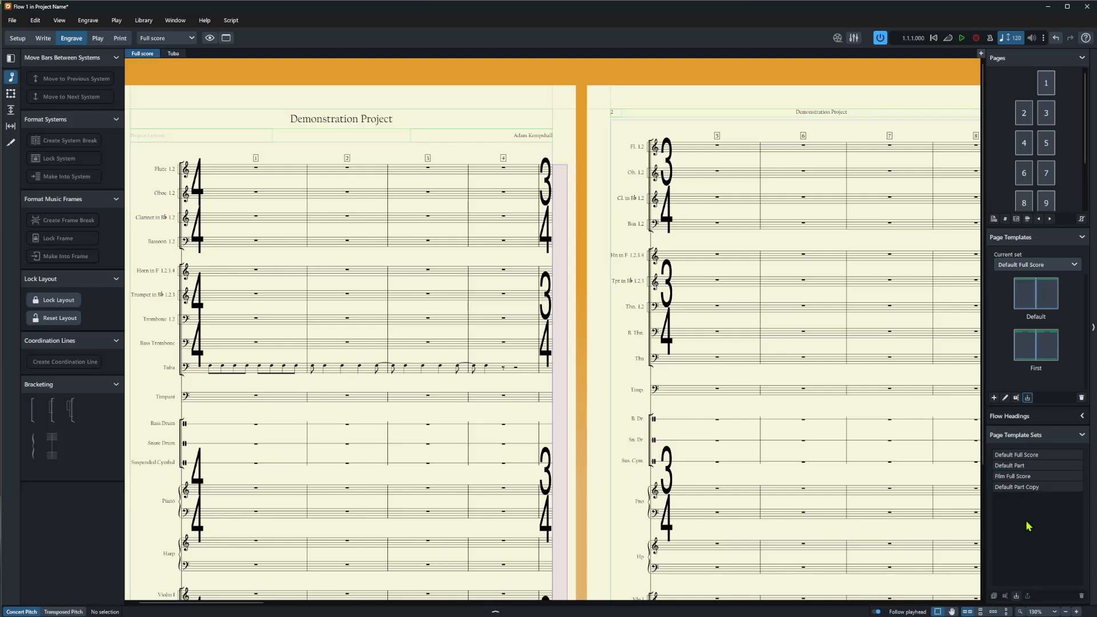
double_click(1027, 488)
Step: Open the Default page template of the Film Full Score set and delete the left page's page number frame
click(1035, 265)
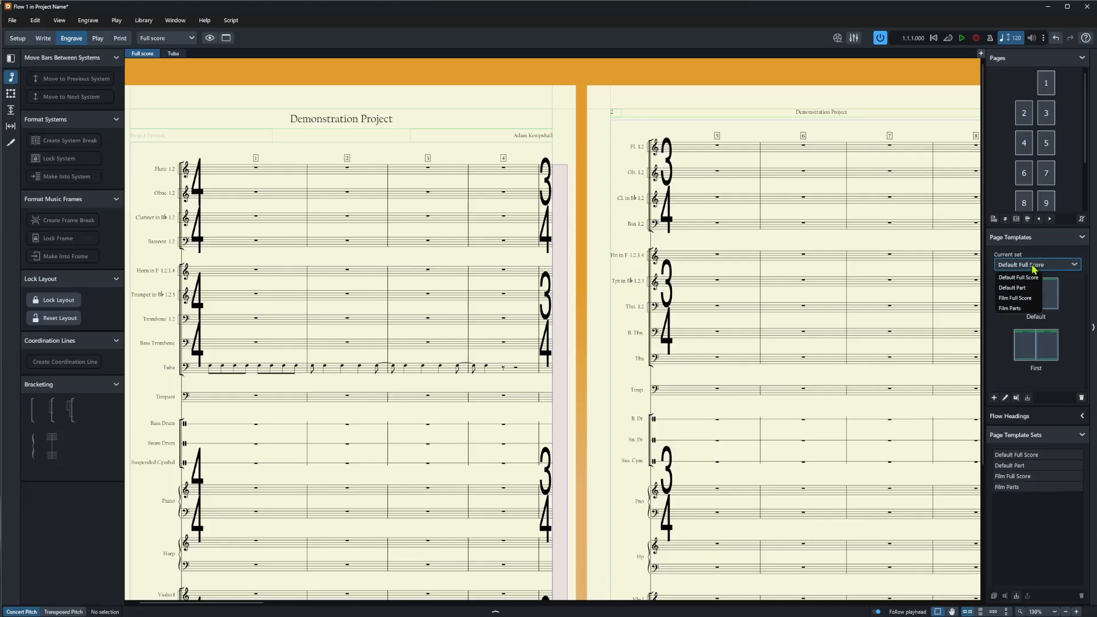
click(1016, 299)
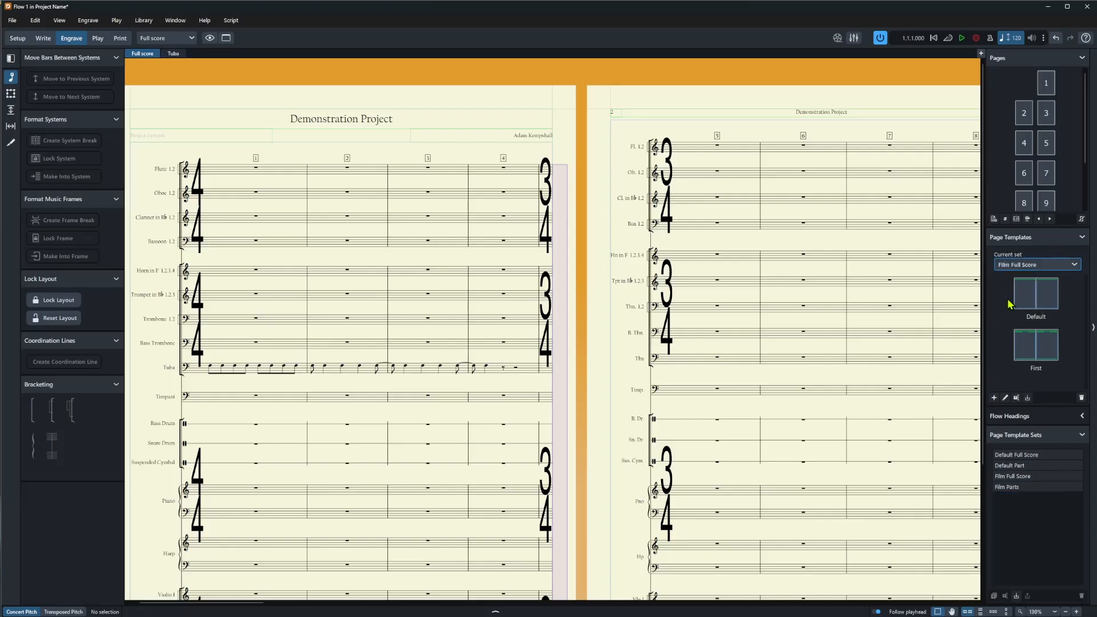
double_click(1050, 298)
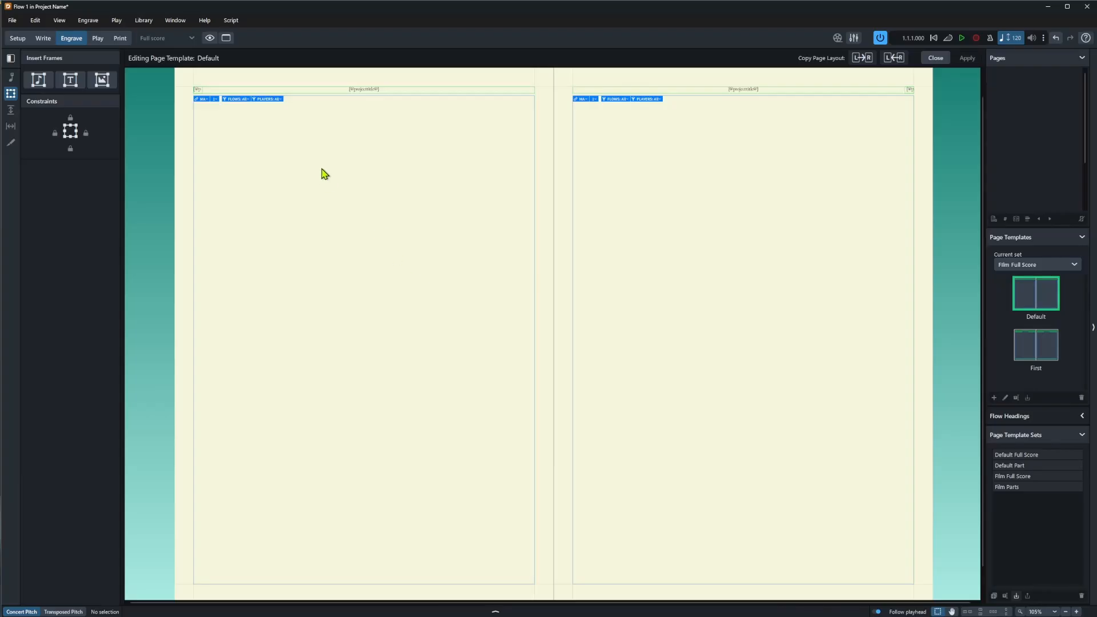
ctrl+scroll(321, 112, up, 3)
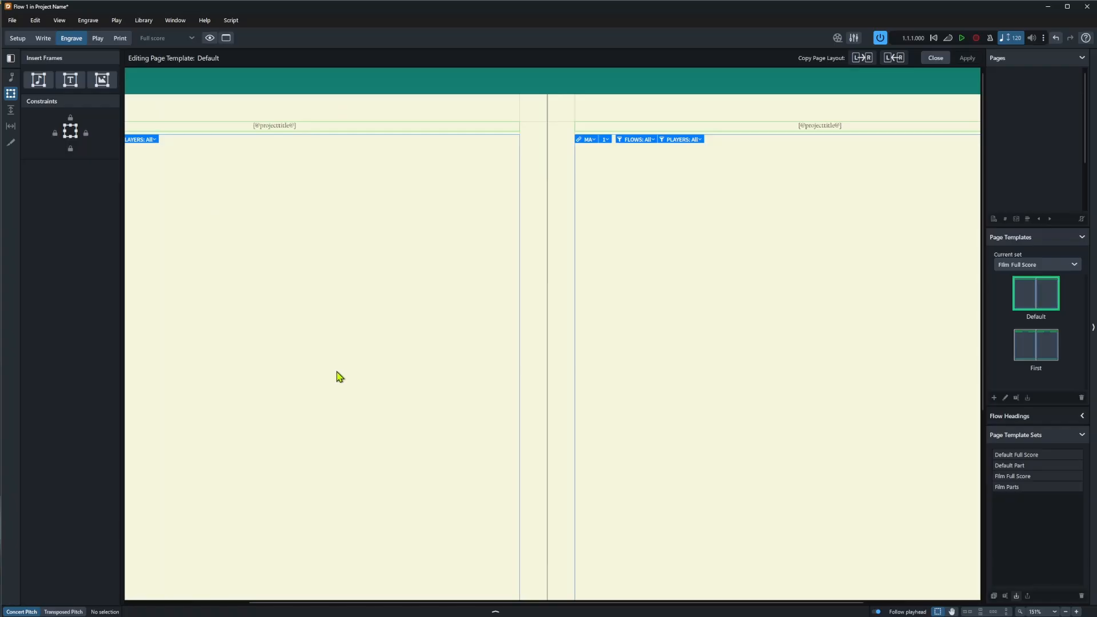
drag(300, 603, 180, 603)
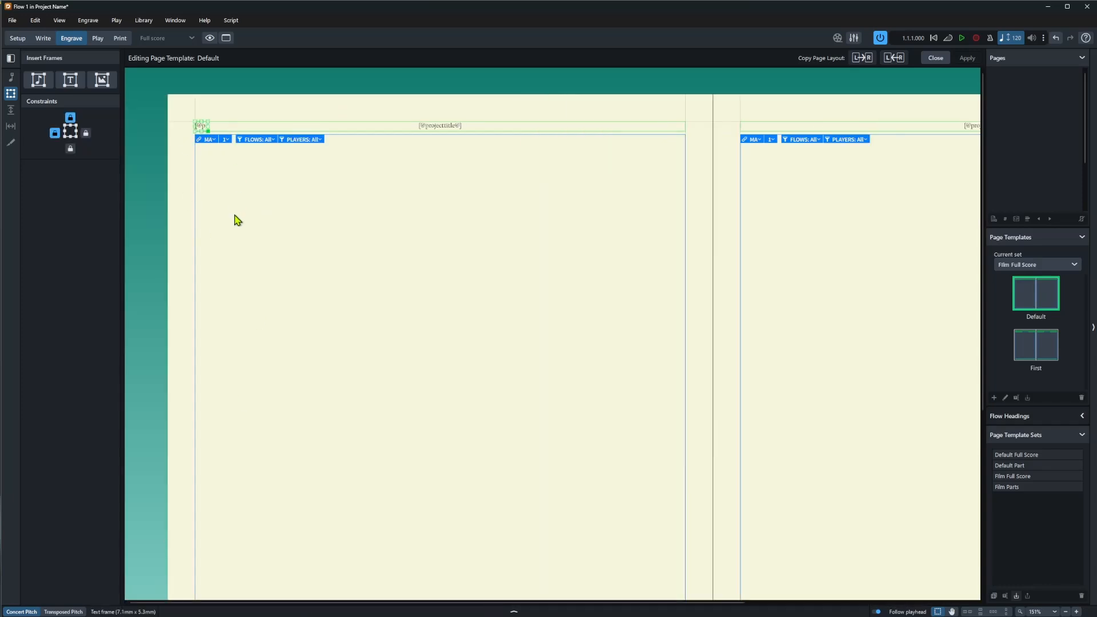
key(Delete)
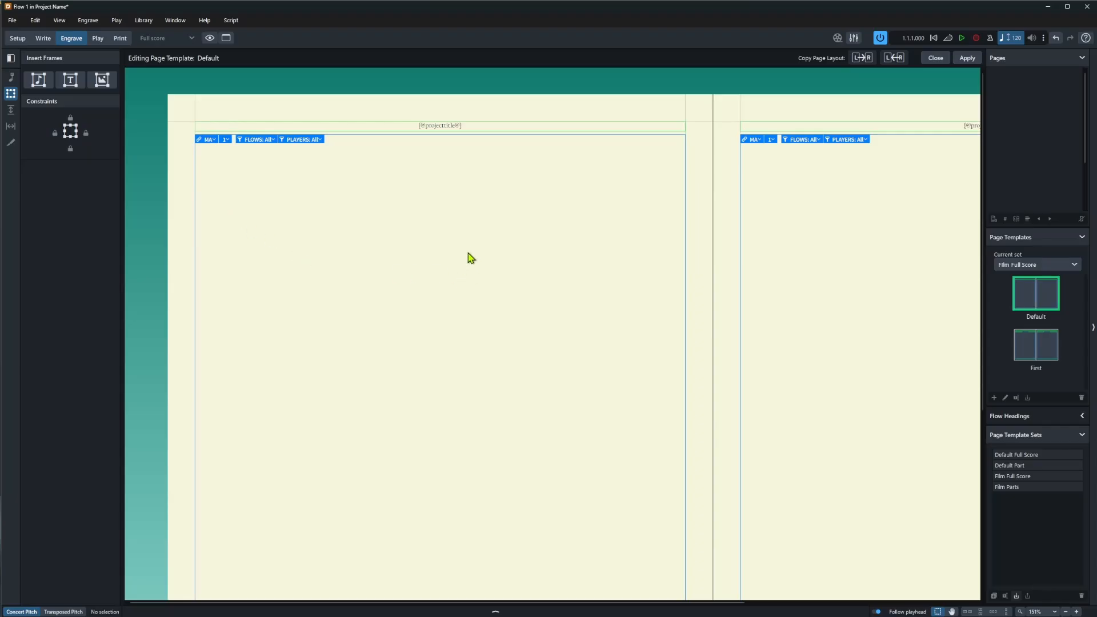
Step: Extend the left page's header text with the flow title and project composer tokens, separating them from the project title with hyphens
click(478, 129)
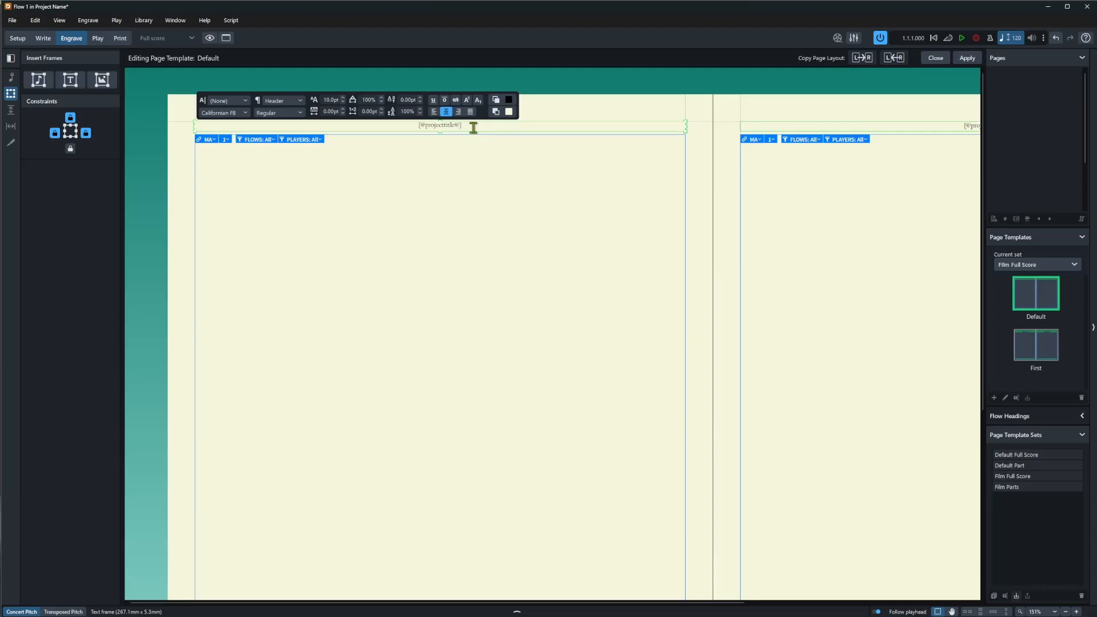
text(-)
right_click(472, 128)
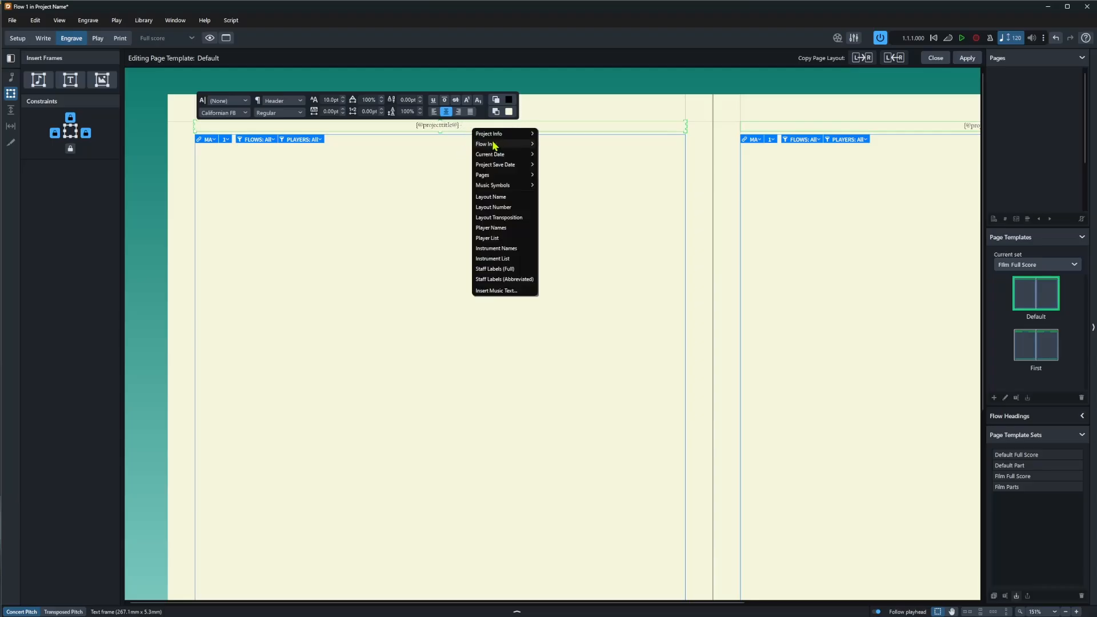
mouse_move(492, 144)
click(568, 145)
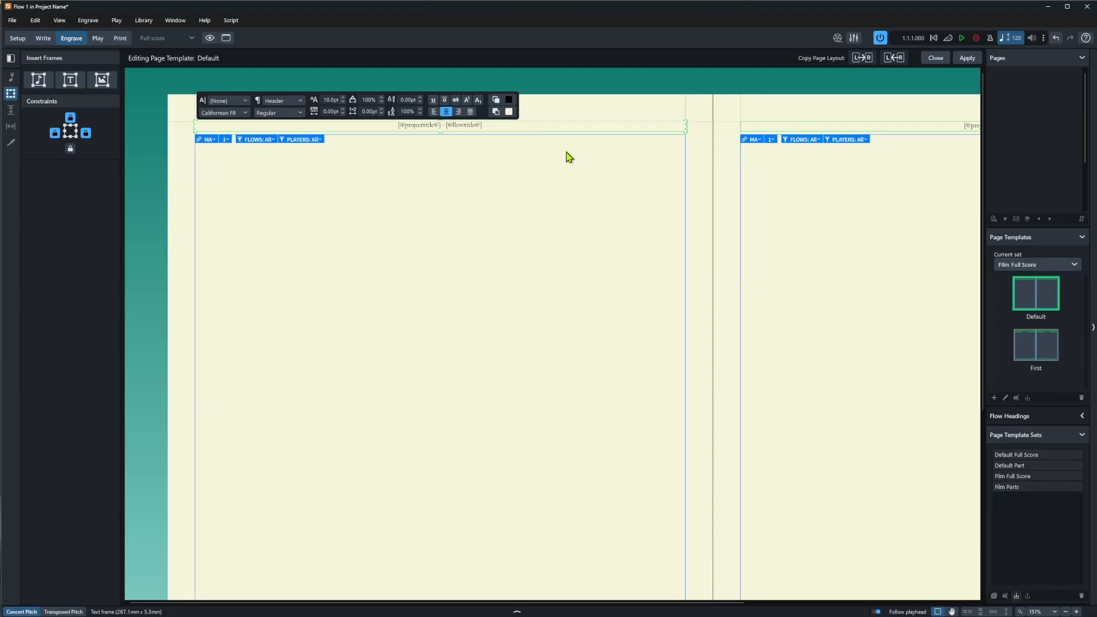
right_click(504, 125)
mouse_move(545, 138)
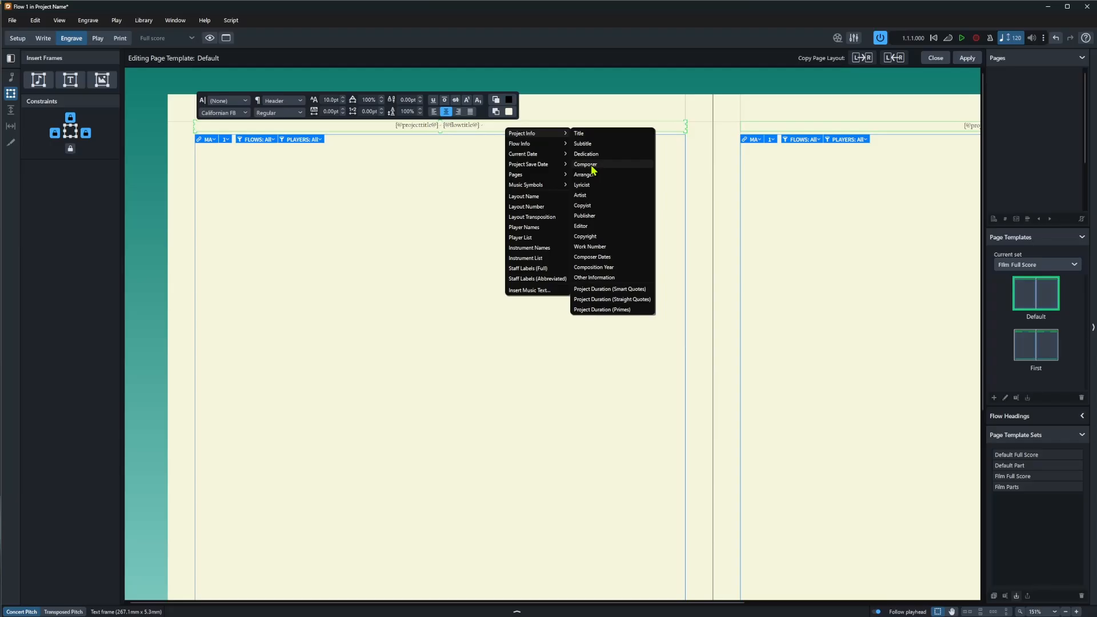
click(593, 169)
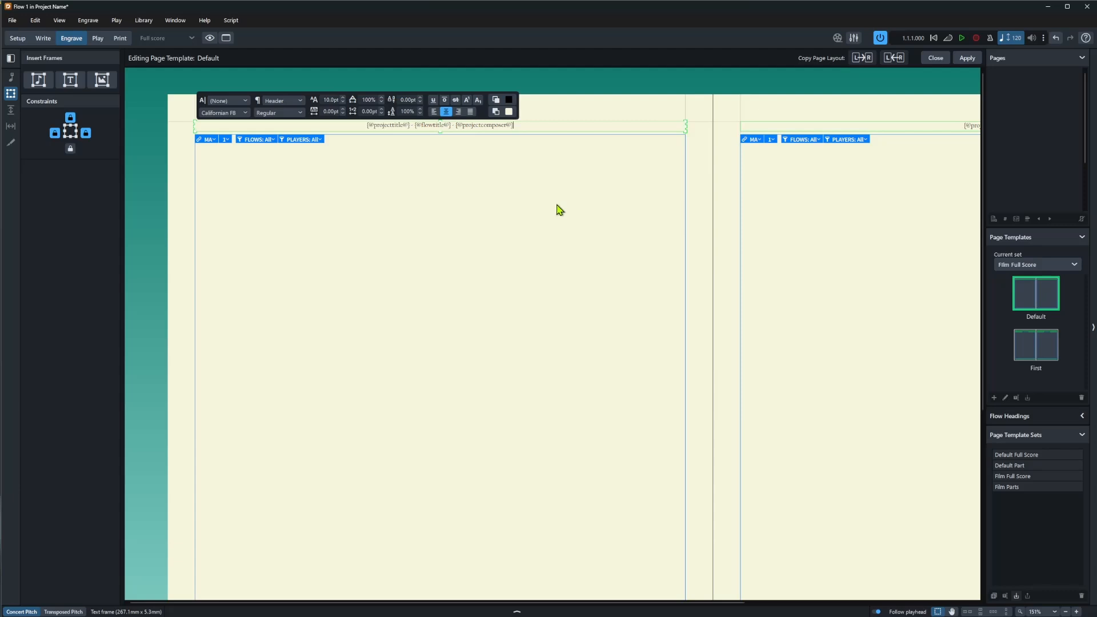
Step: Left-align the whole header text containing the project title, flow title and composer tokens on the left page
key(Escape)
double_click(522, 127)
drag(524, 127, 355, 124)
click(434, 111)
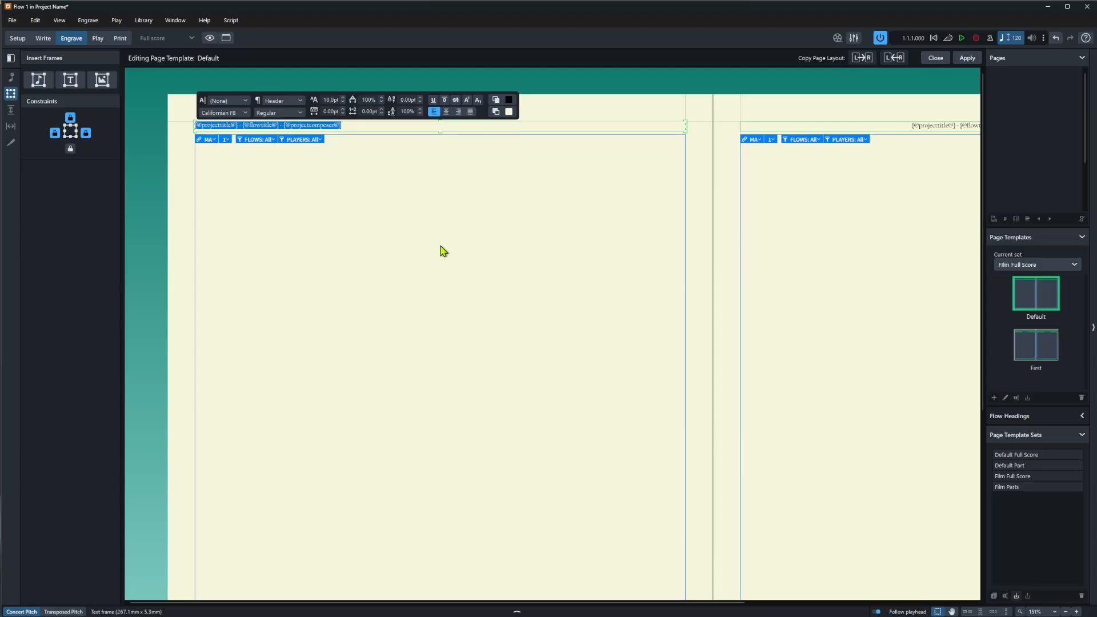
key(Escape)
key(Escape)
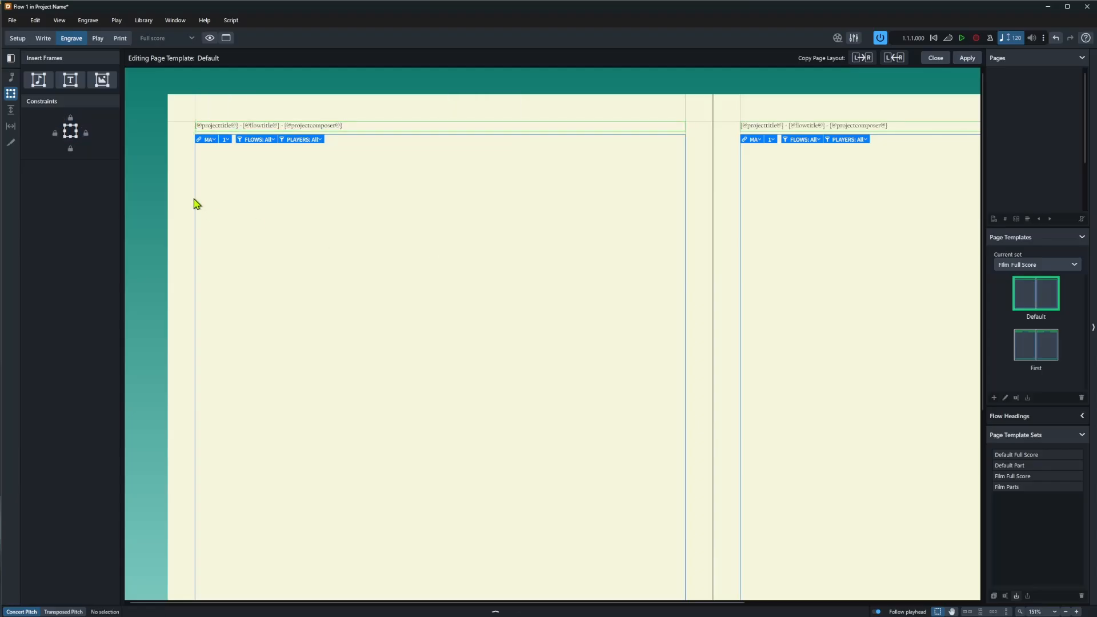
Step: Add a text frame about 267.1 × 15.2 mm across the left page reading "Page", page number token, "of", page count token
click(74, 80)
drag(195, 184, 724, 213)
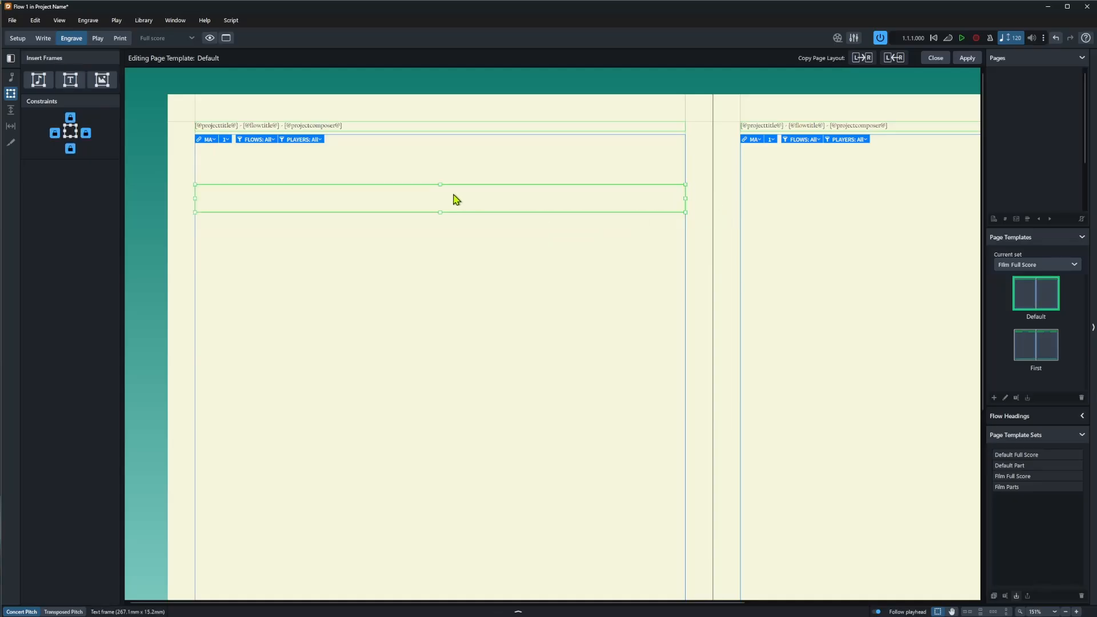
double_click(455, 199)
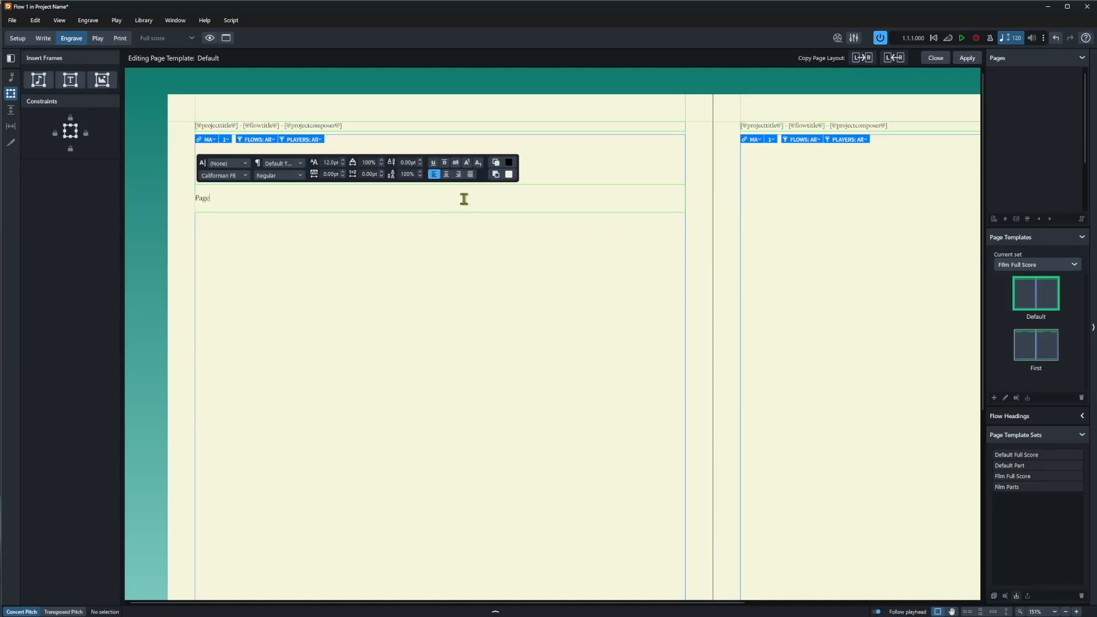
right_click(241, 195)
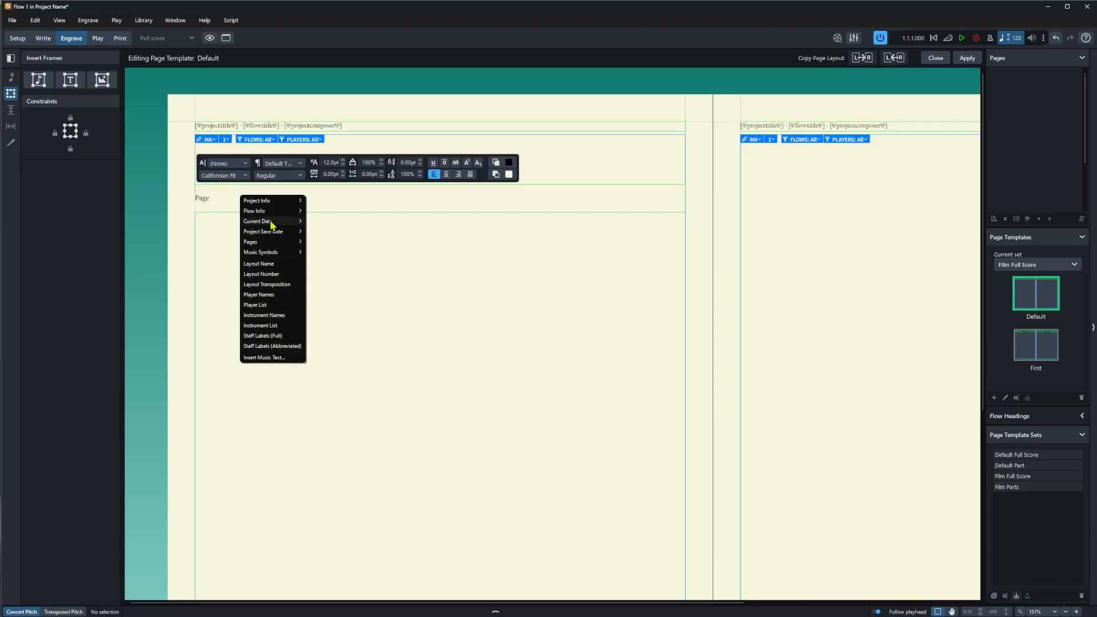
mouse_move(270, 242)
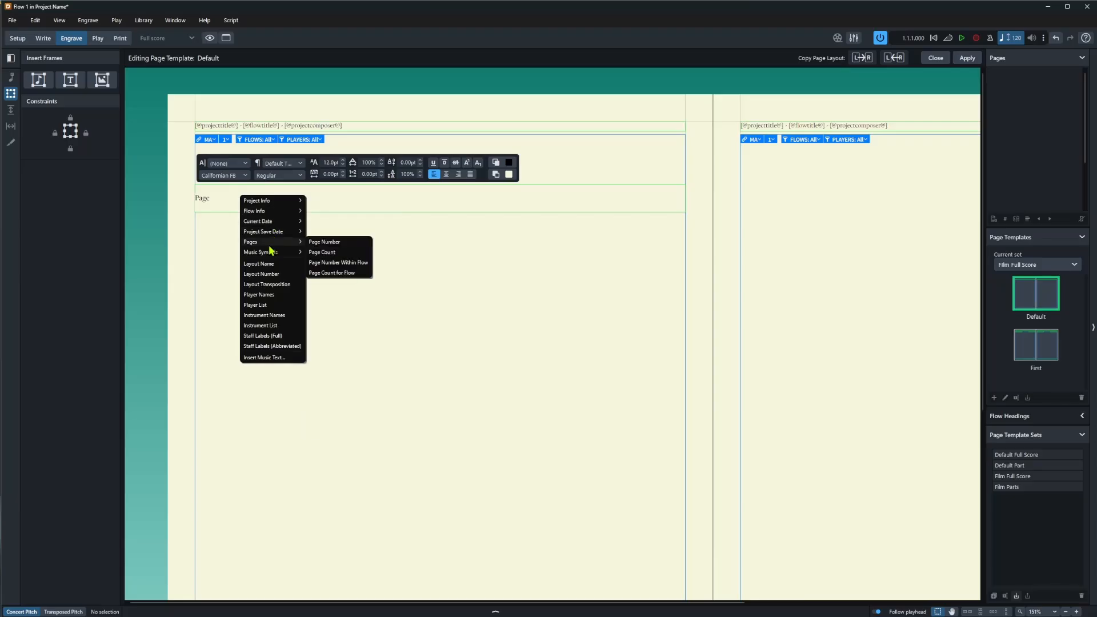
click(319, 243)
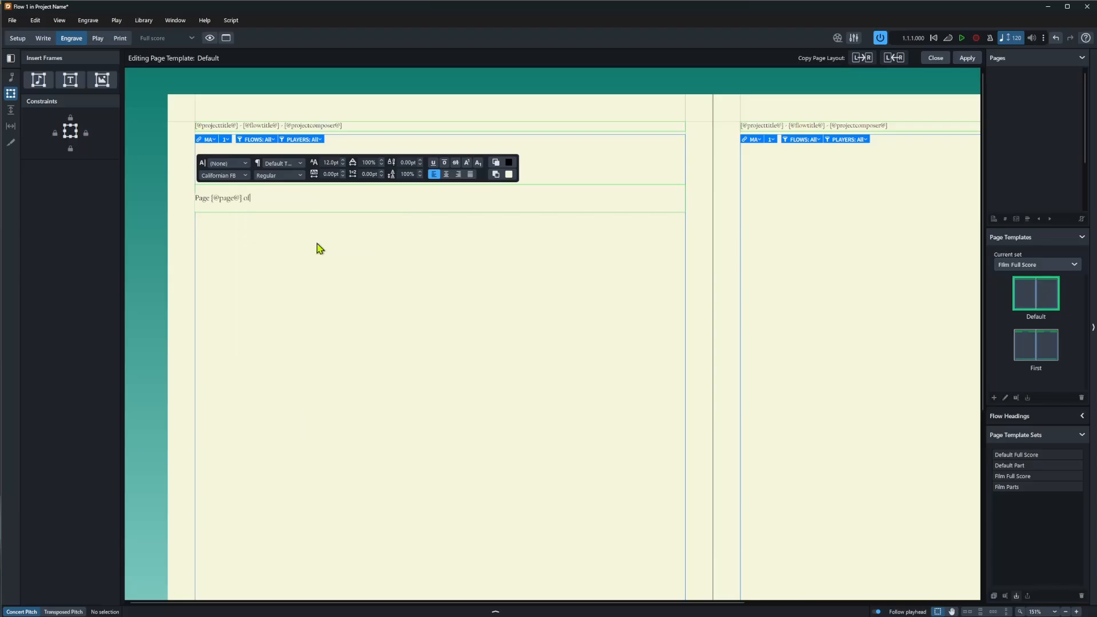
right_click(266, 200)
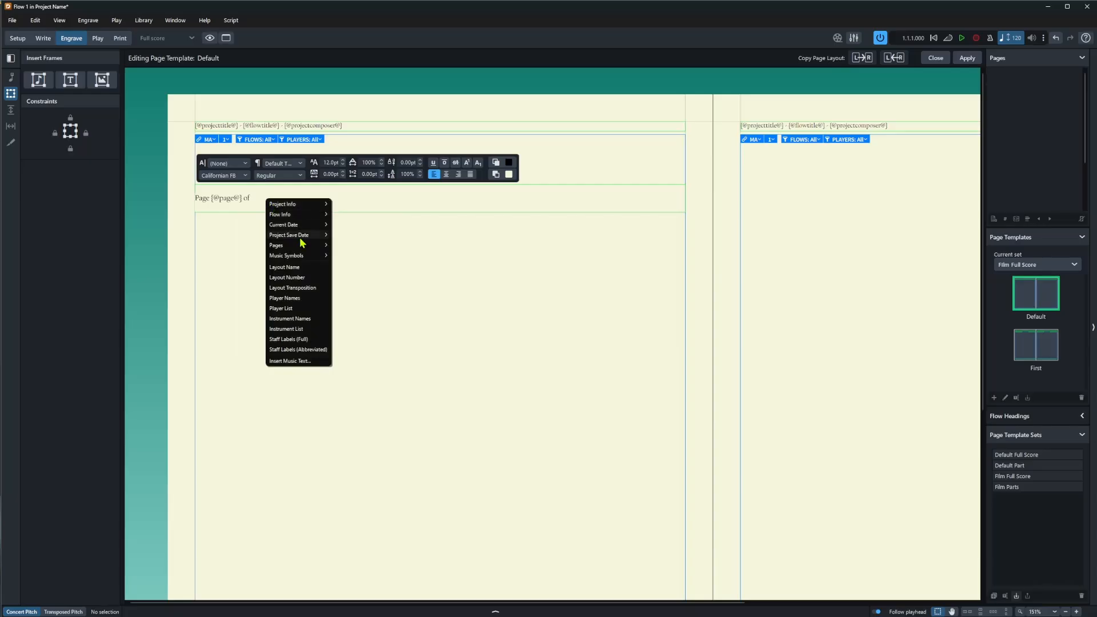
mouse_move(300, 250)
click(355, 256)
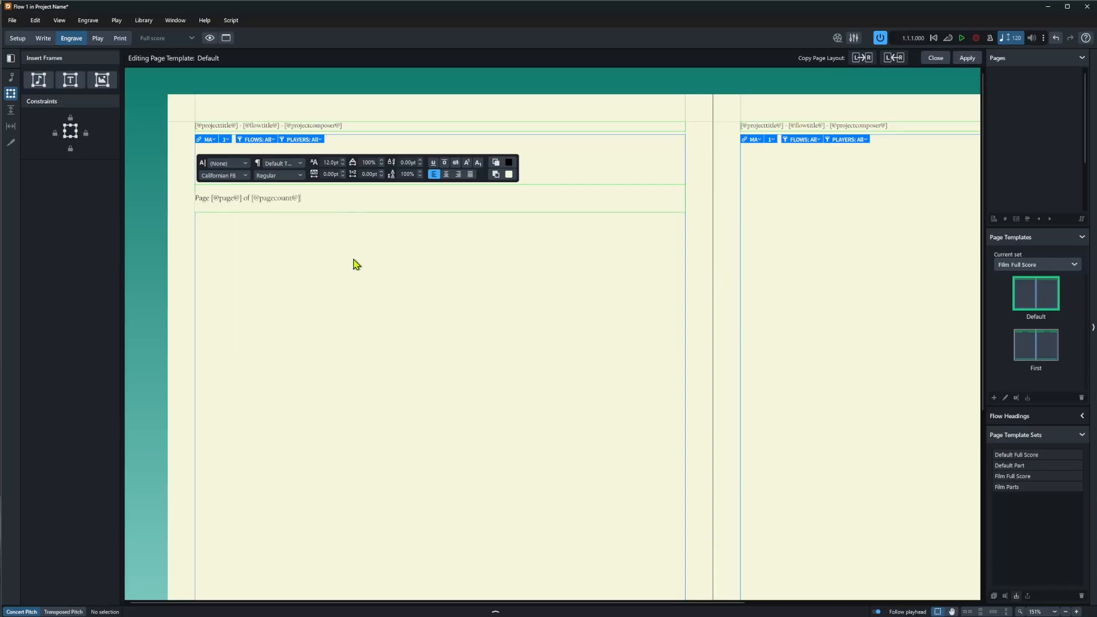
Step: Centre the "Page … of …" text in its frame and apply the Header paragraph style to it
key(ctrl+a)
click(447, 174)
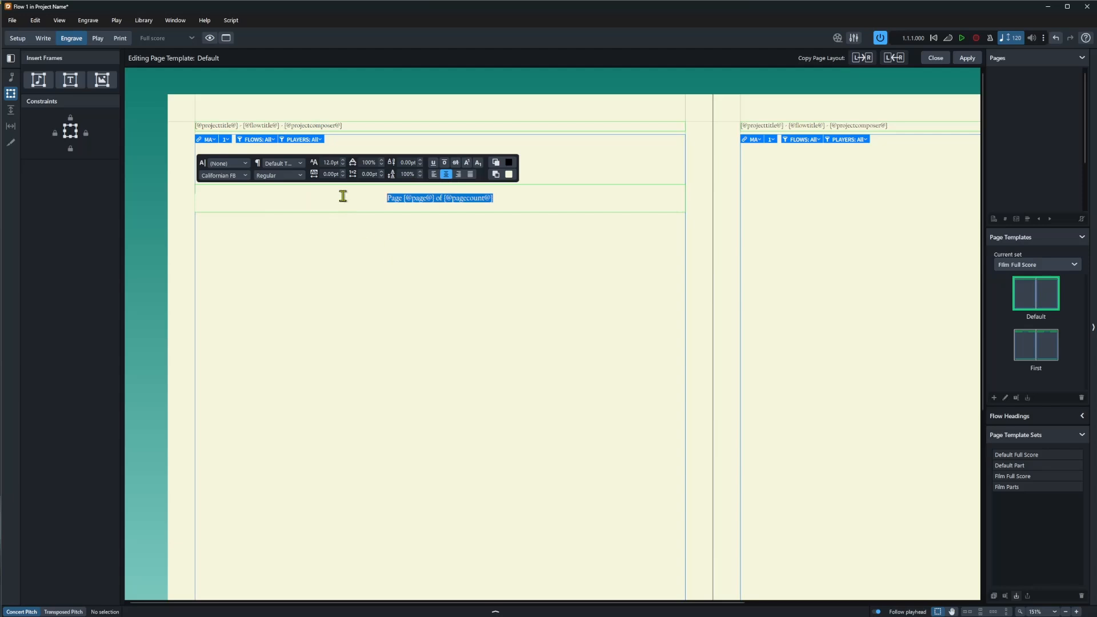
double_click(334, 126)
drag(349, 126, 156, 132)
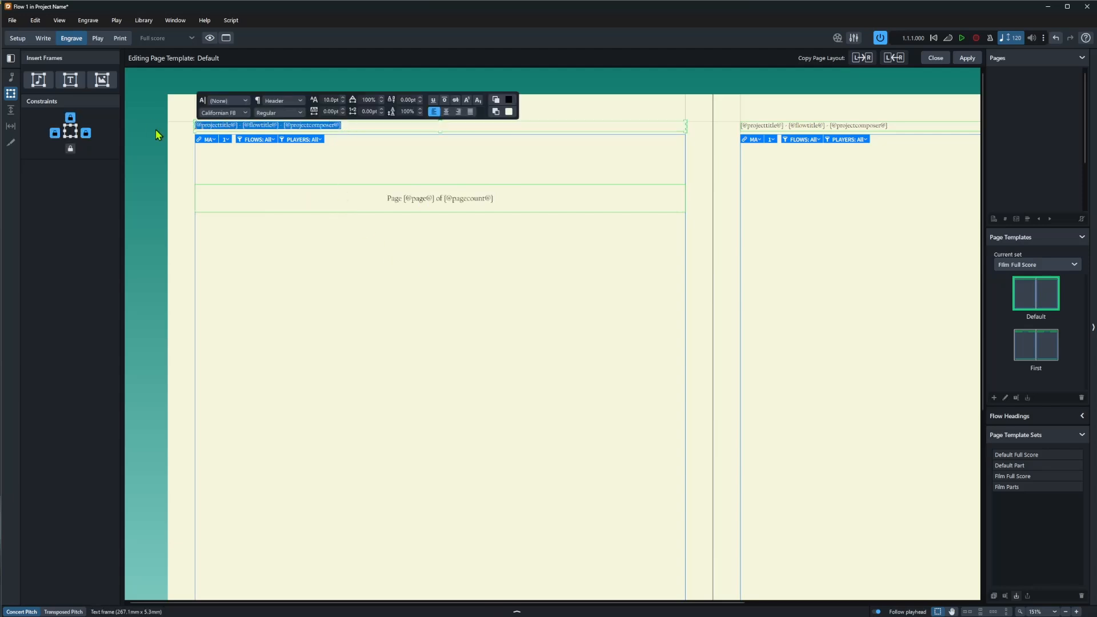
click(337, 198)
double_click(479, 204)
drag(495, 199, 388, 197)
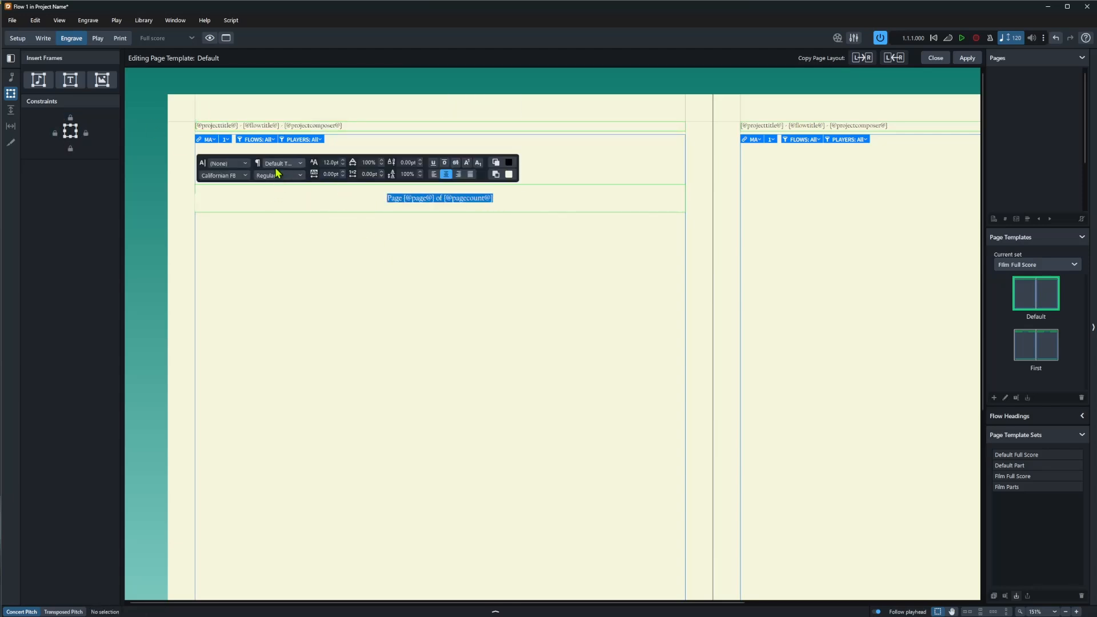
key(Escape)
double_click(477, 204)
key(ctrl+a)
click(283, 163)
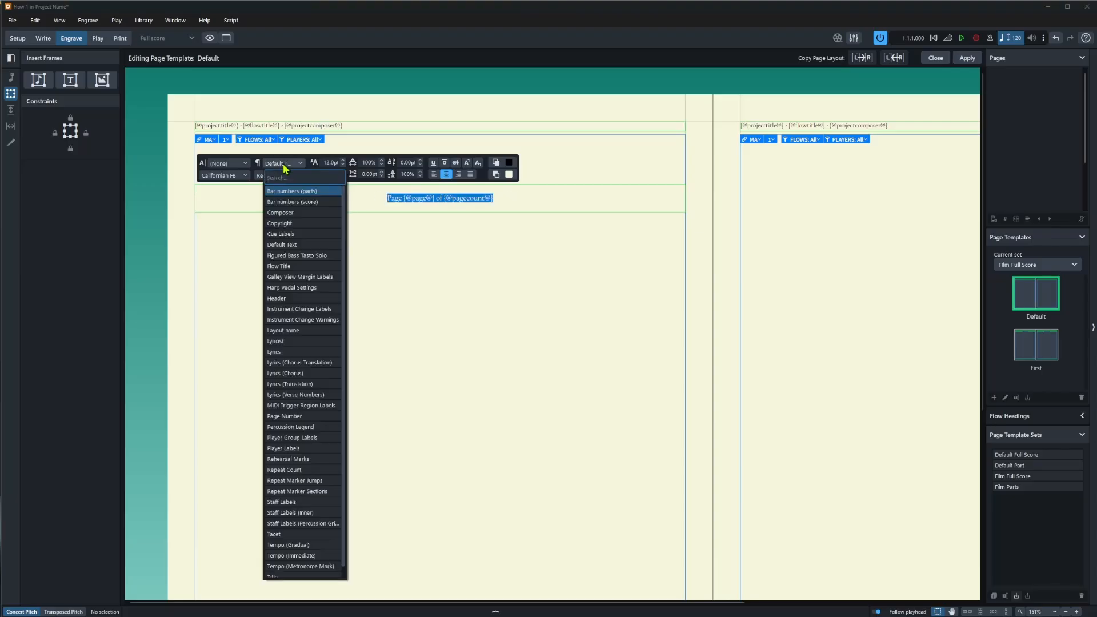
click(294, 298)
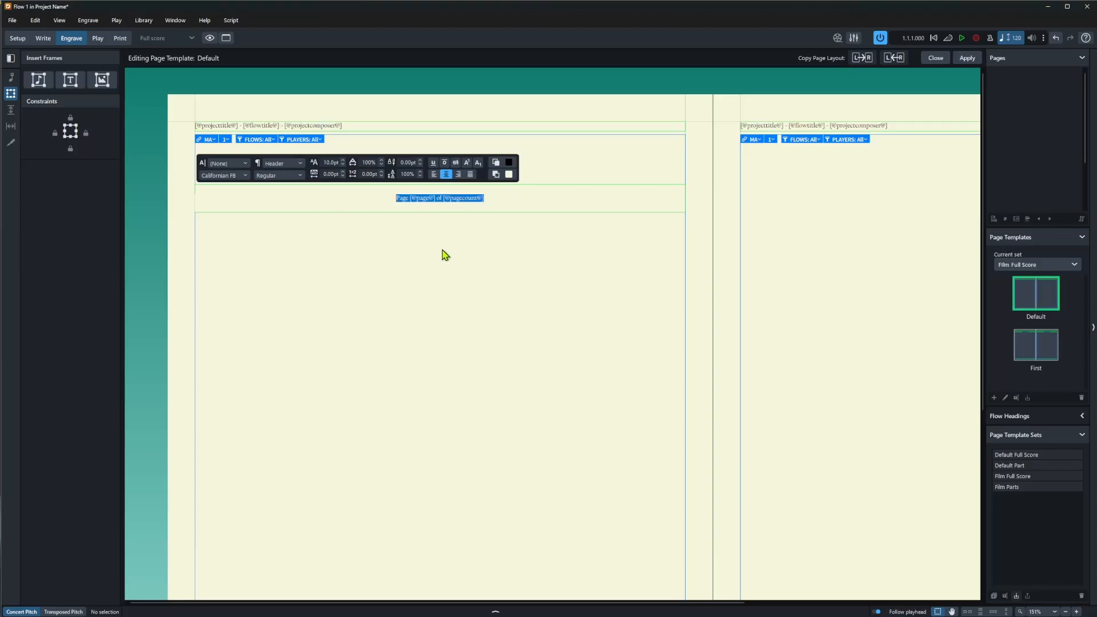
Step: Move the page number frame up onto the header line above the music frame and fit it to the header's height
key(Escape)
drag(497, 192, 444, 137)
click(444, 183)
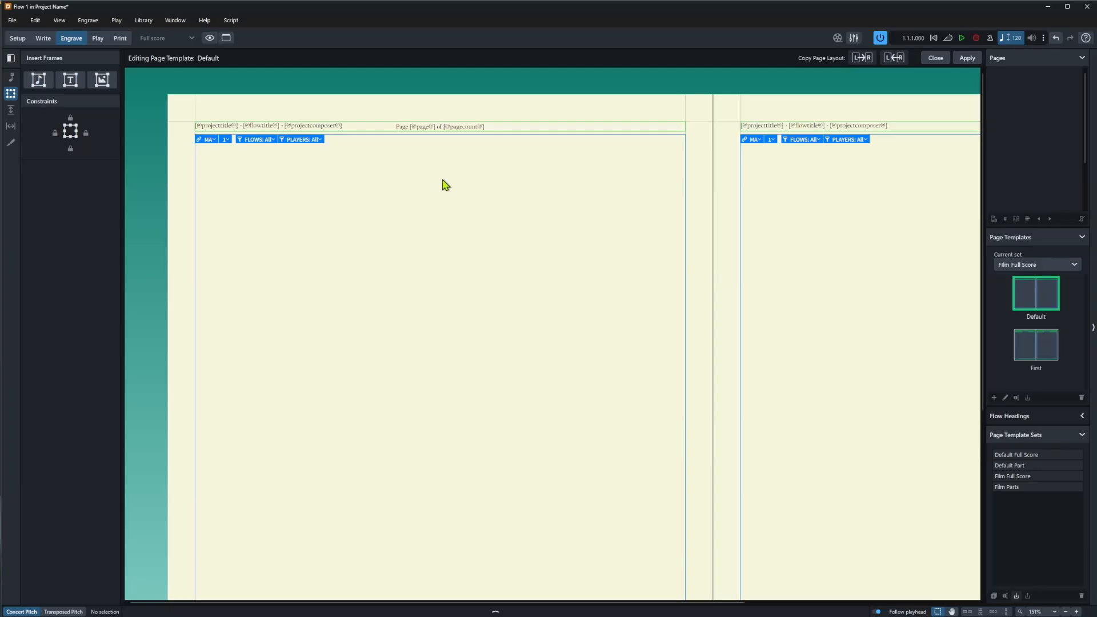
Step: Copy the left page's layout to the right page and apply the Default page template to the score
click(862, 57)
click(990, 58)
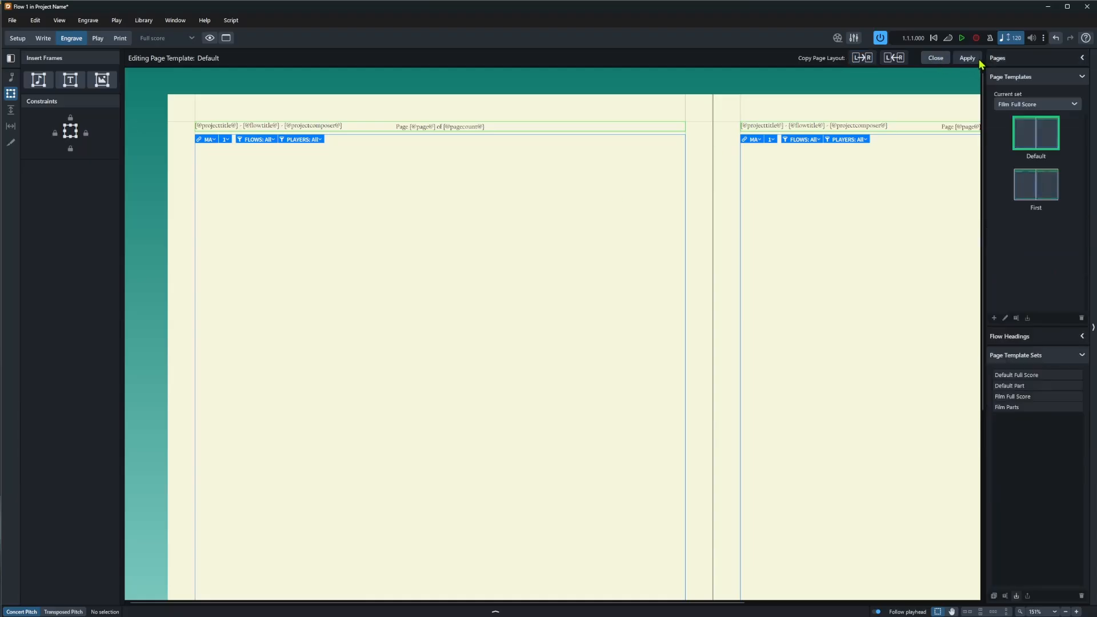
click(971, 58)
drag(212, 603, 275, 577)
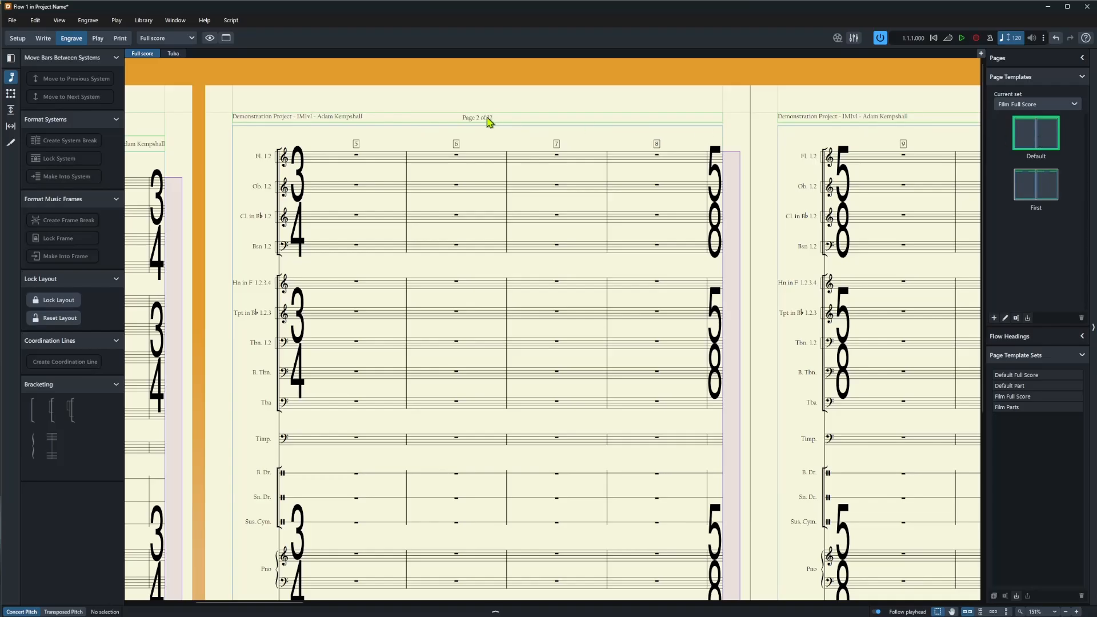
Step: Reopen the Default page template, stretch the left page's title header frame to about 48.4 mm high and move it down the page
double_click(1052, 137)
key(z)
key(z)
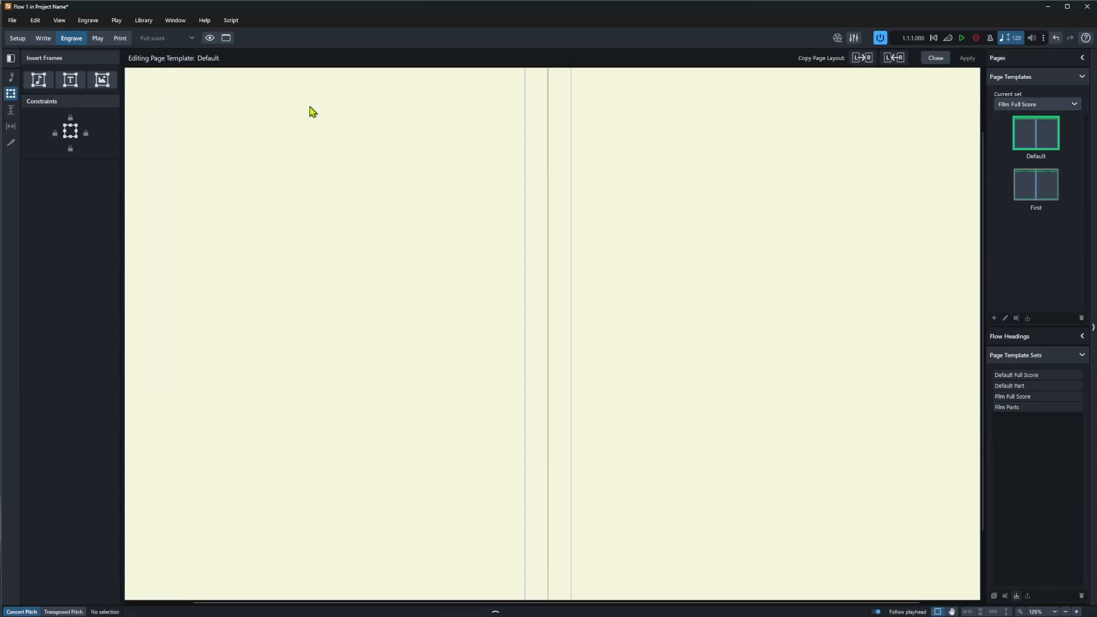
scroll(261, 149, up, 3)
click(219, 128)
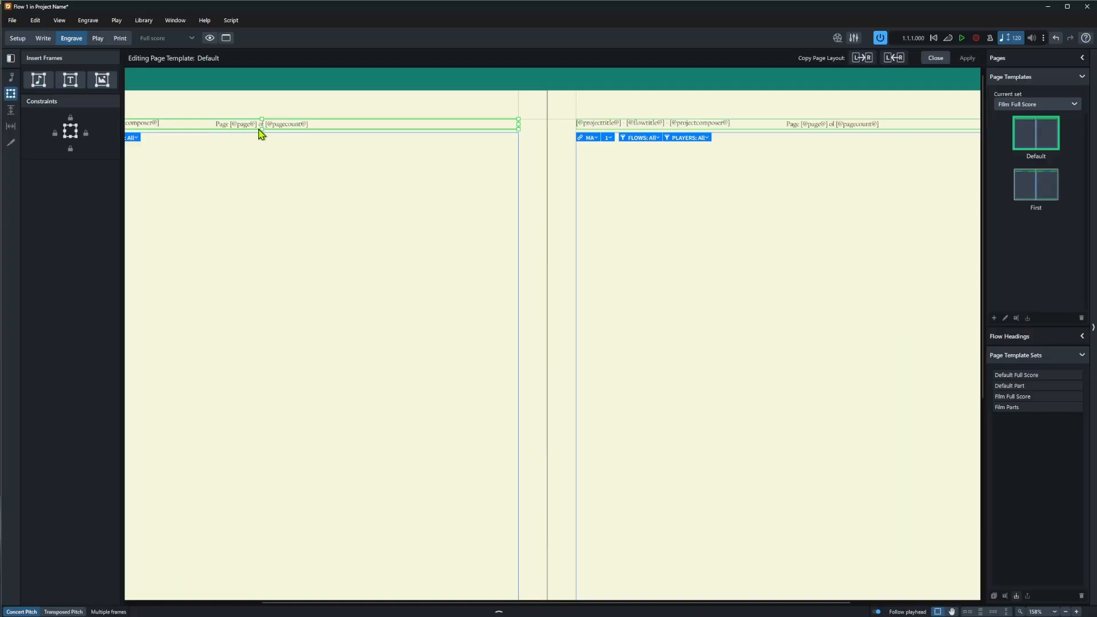
drag(260, 130, 264, 211)
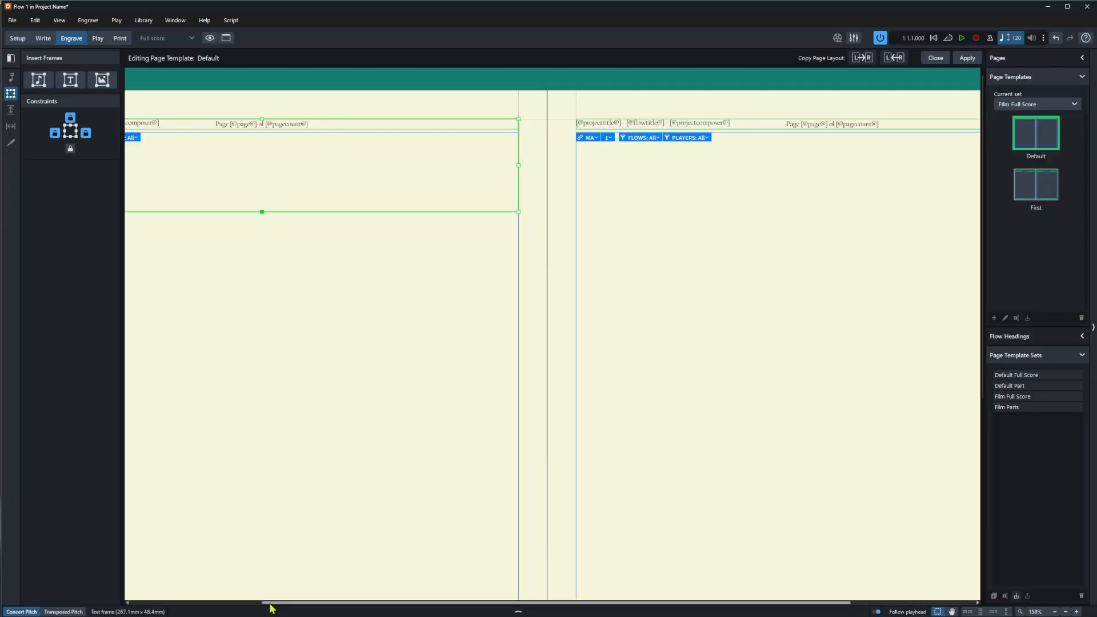
drag(265, 605, 166, 602)
drag(156, 177, 158, 222)
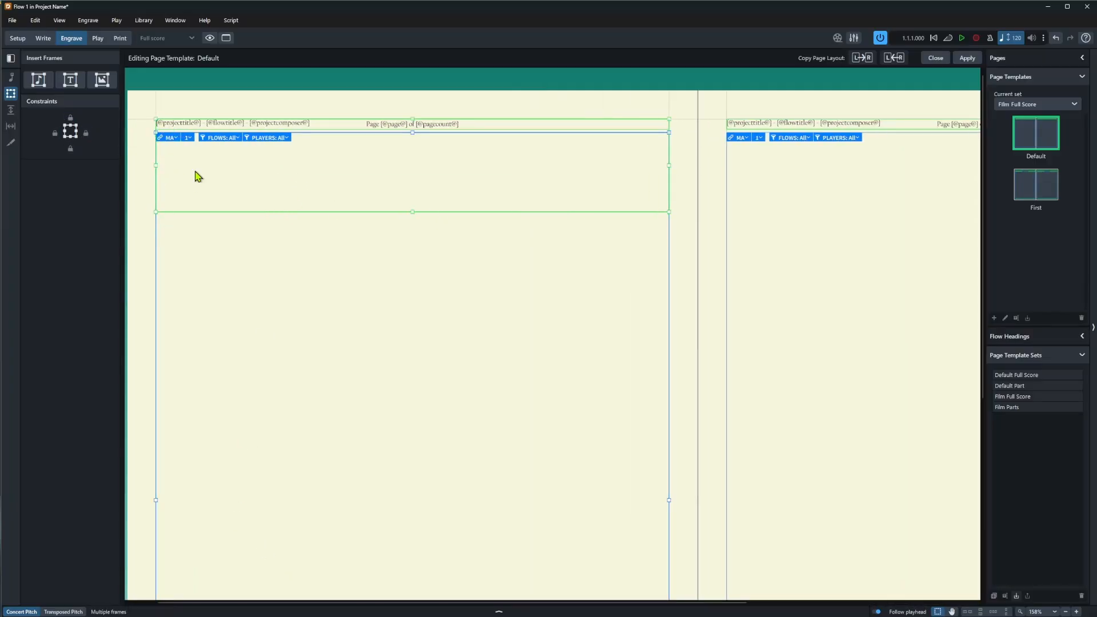
Step: Set the vertical alignment of the left page's title header text frame to Center
double_click(314, 179)
drag(320, 169, 67, 179)
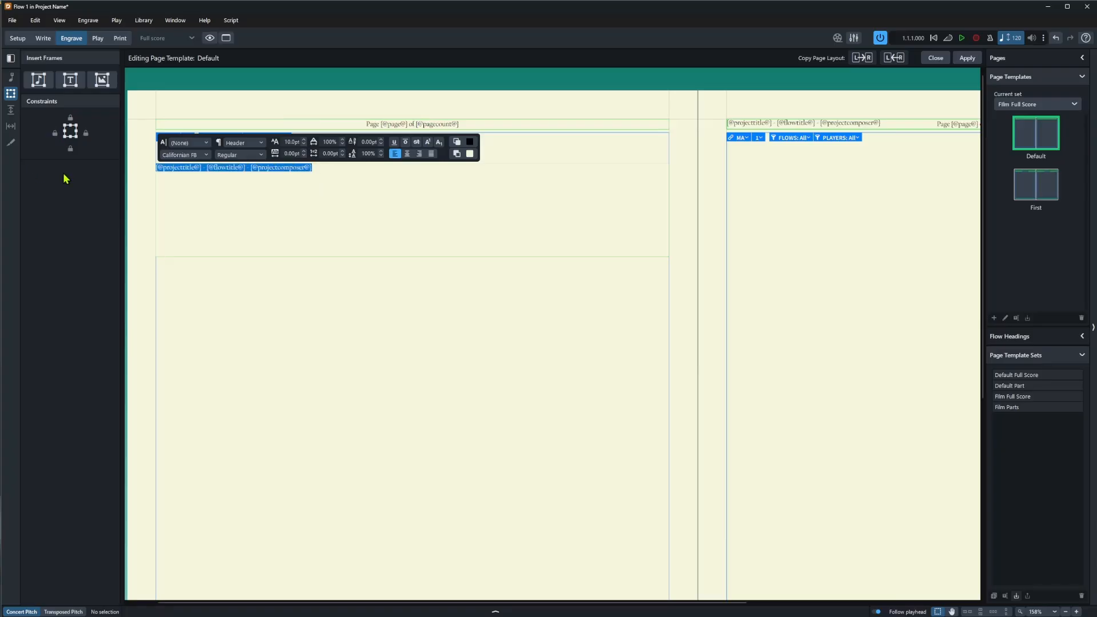
key(Escape)
click(500, 611)
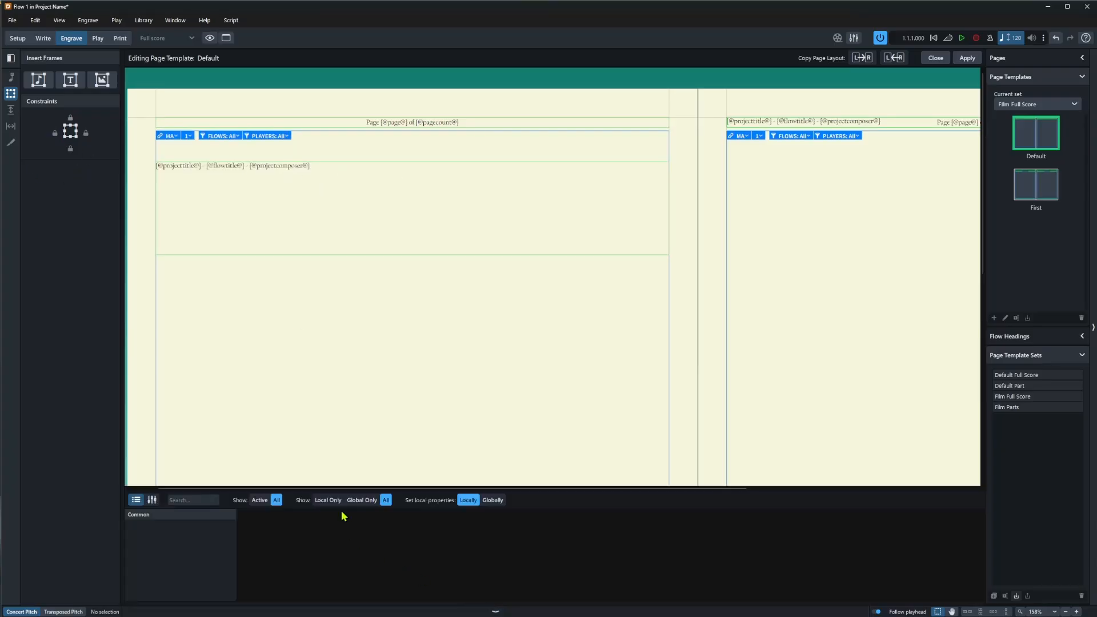
click(274, 246)
click(407, 528)
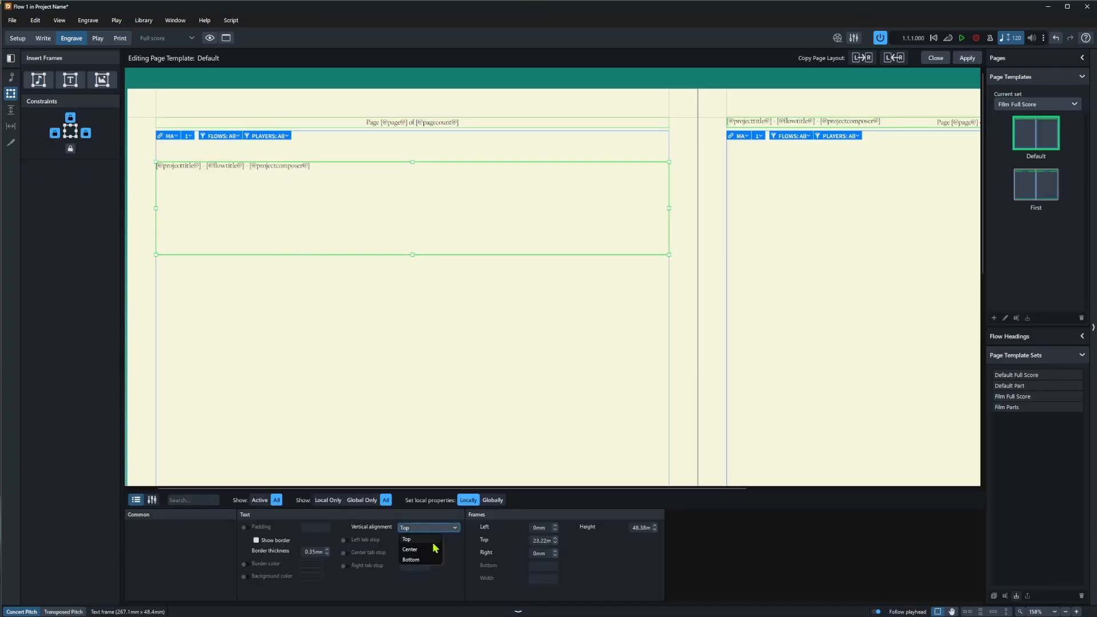
click(423, 551)
click(376, 292)
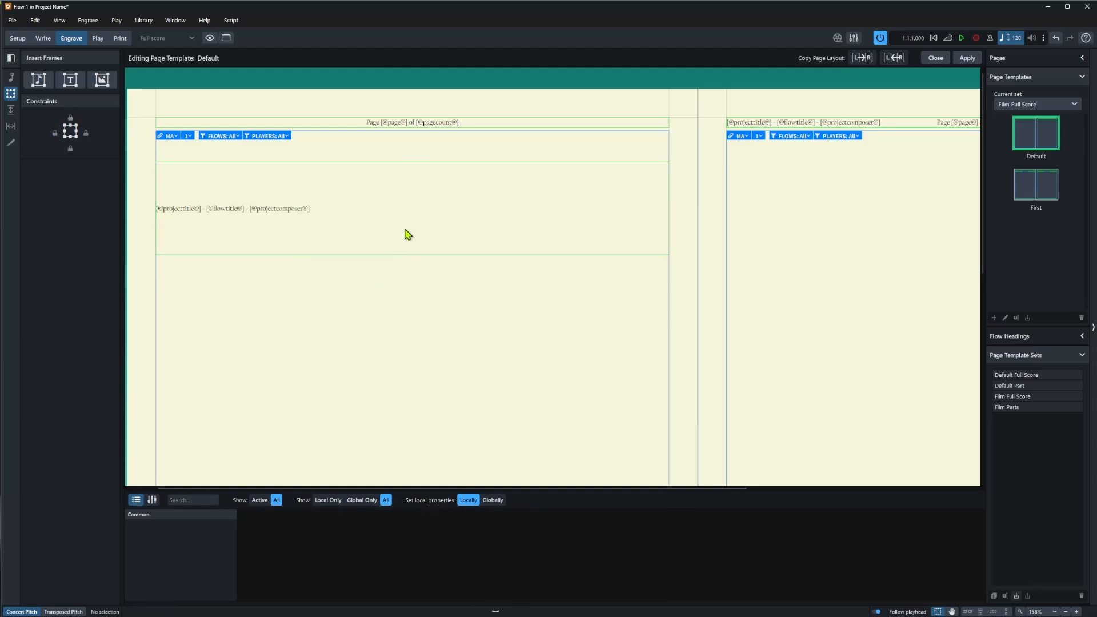
Step: Return the title header frame to the header line, shrink it to header height, and raise the music frame's top edge to meet it
click(428, 162)
drag(434, 162, 433, 118)
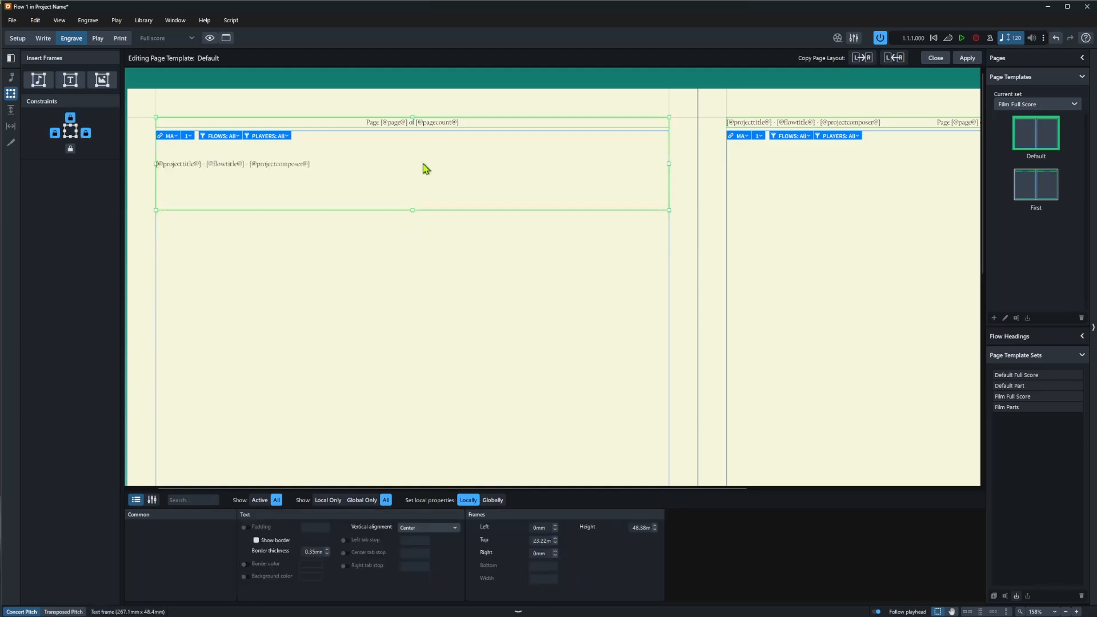
drag(411, 211, 413, 129)
click(399, 135)
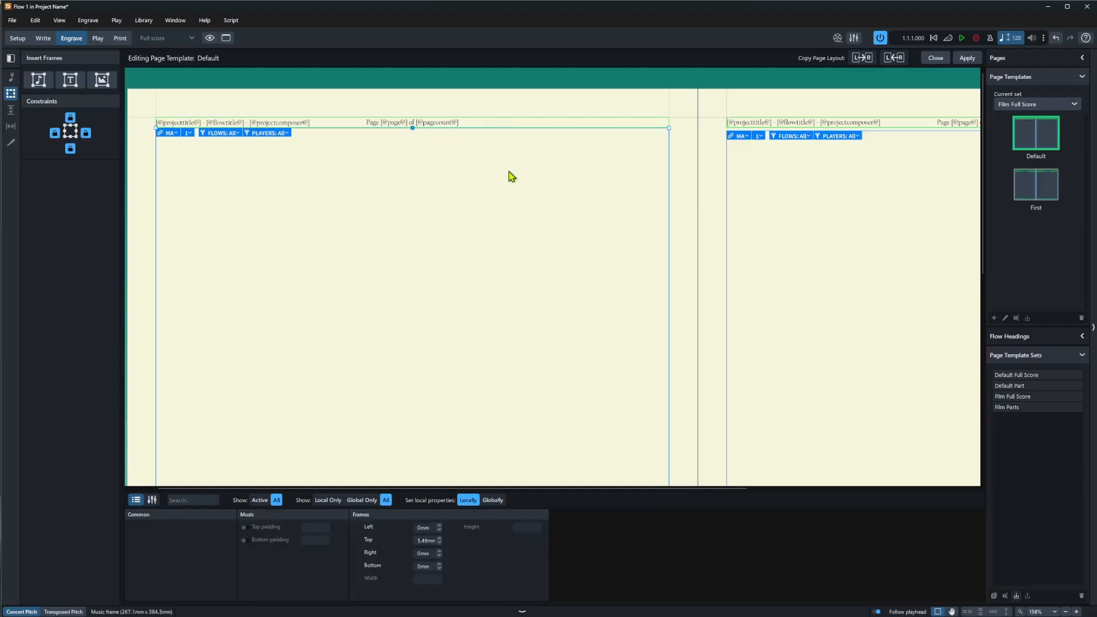
click(509, 171)
Step: Copy the revised left page layout to the right page, apply the template, and check the header on page 2 of the score
click(864, 58)
click(967, 57)
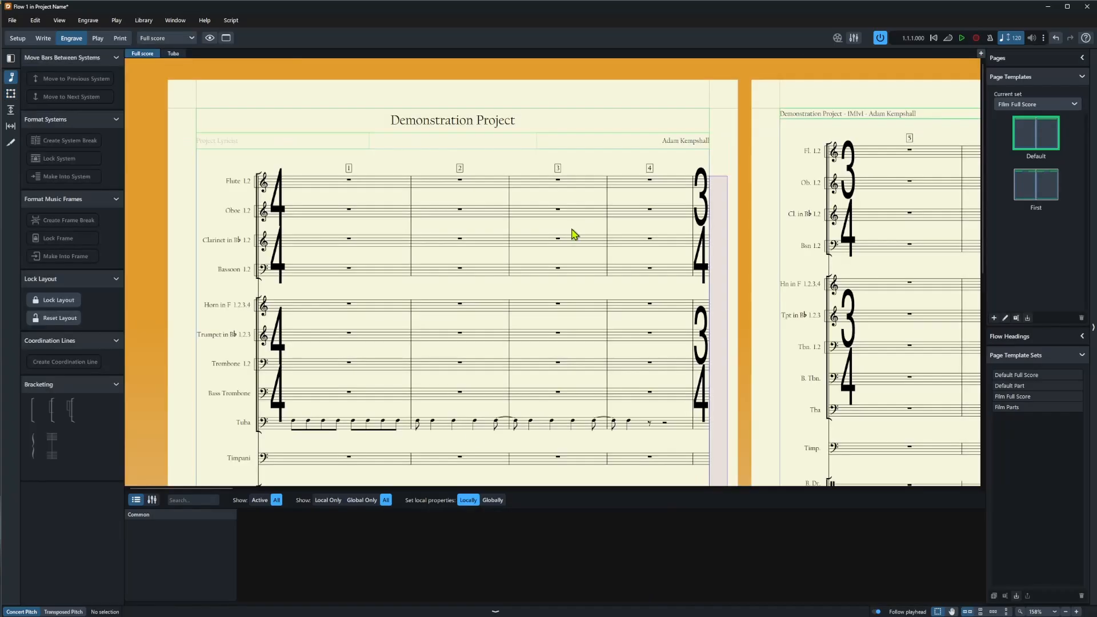
drag(224, 489, 294, 489)
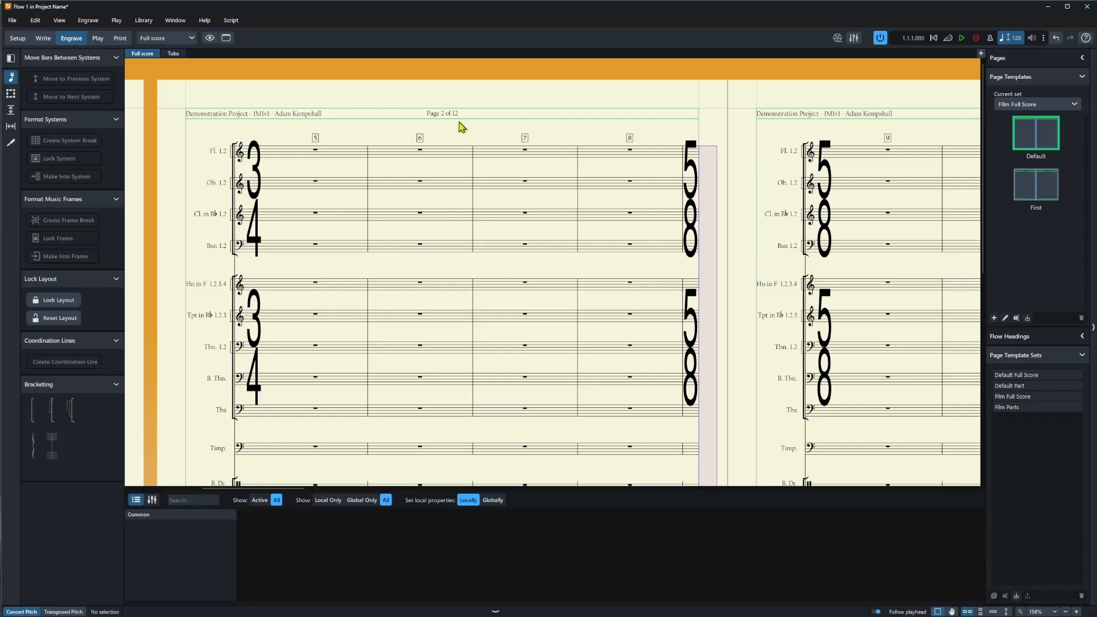
Step: Open the First page template and set the full score layout to use the 'First' page template for any flow starting at top of page
click(1030, 182)
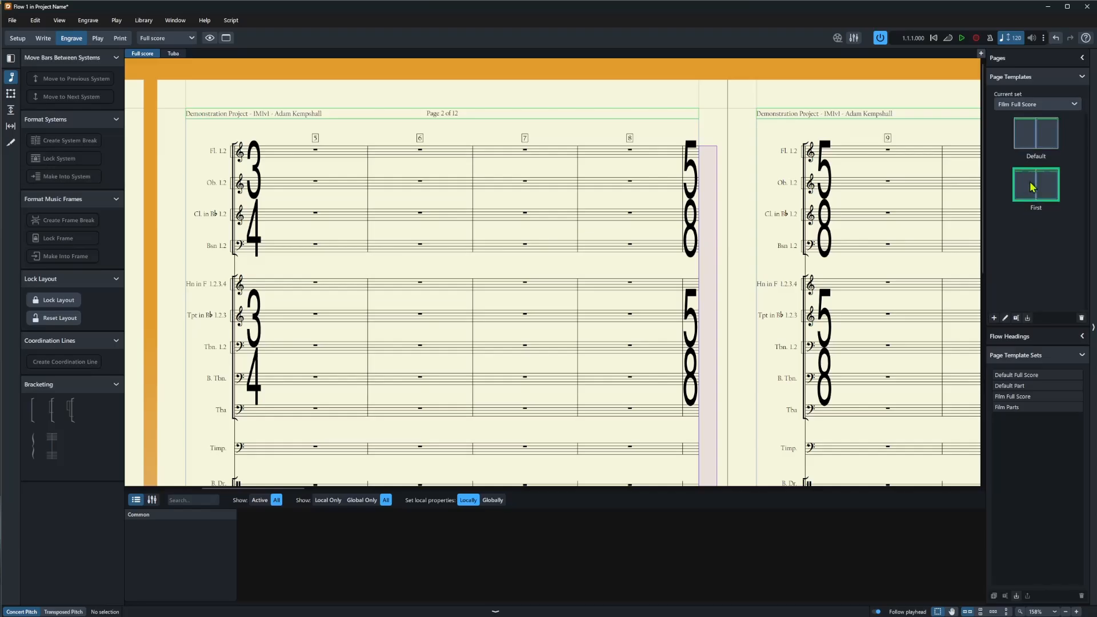
double_click(1030, 182)
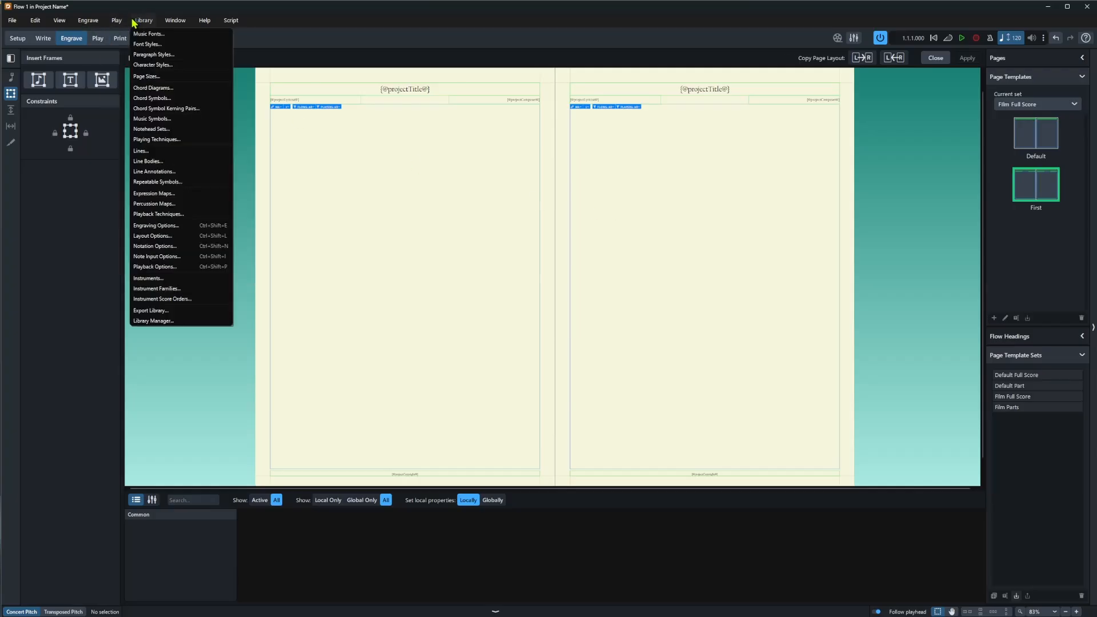
click(147, 237)
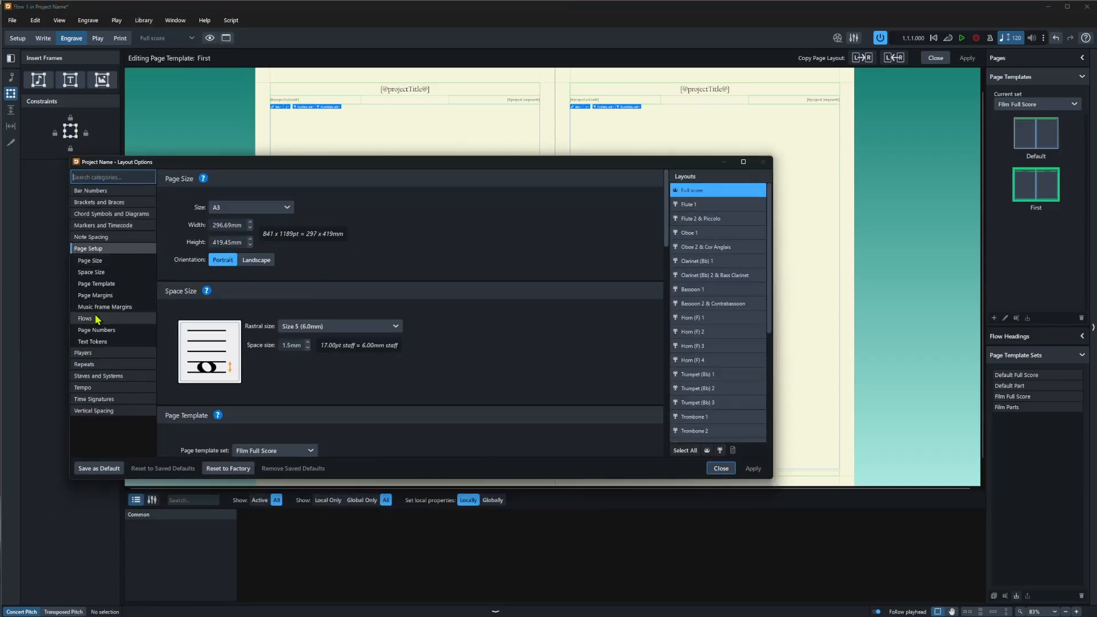
click(98, 320)
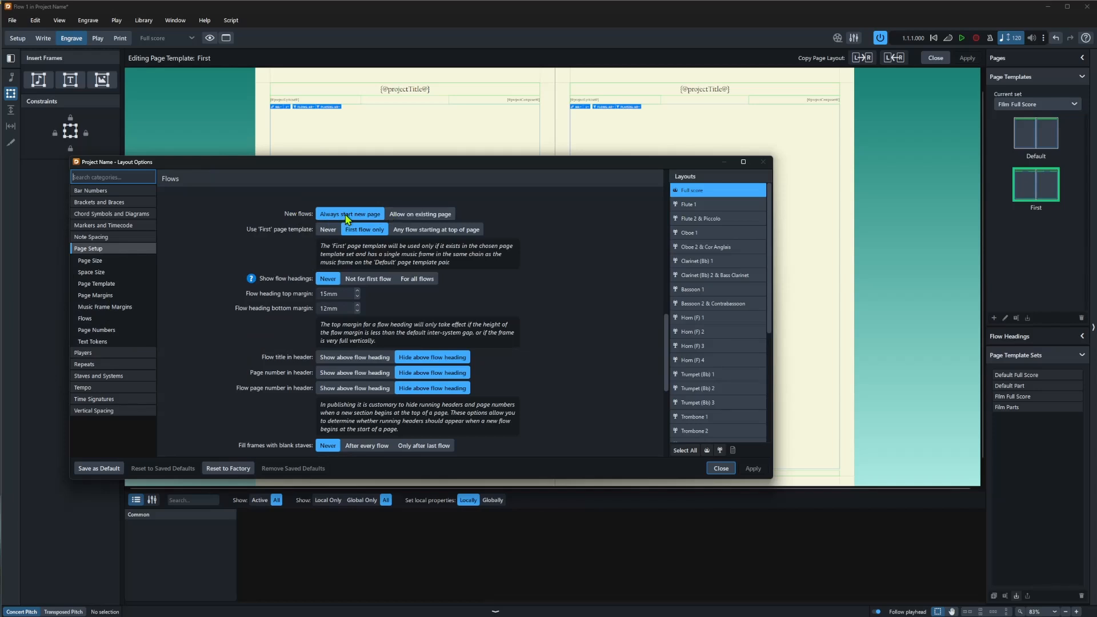
click(422, 229)
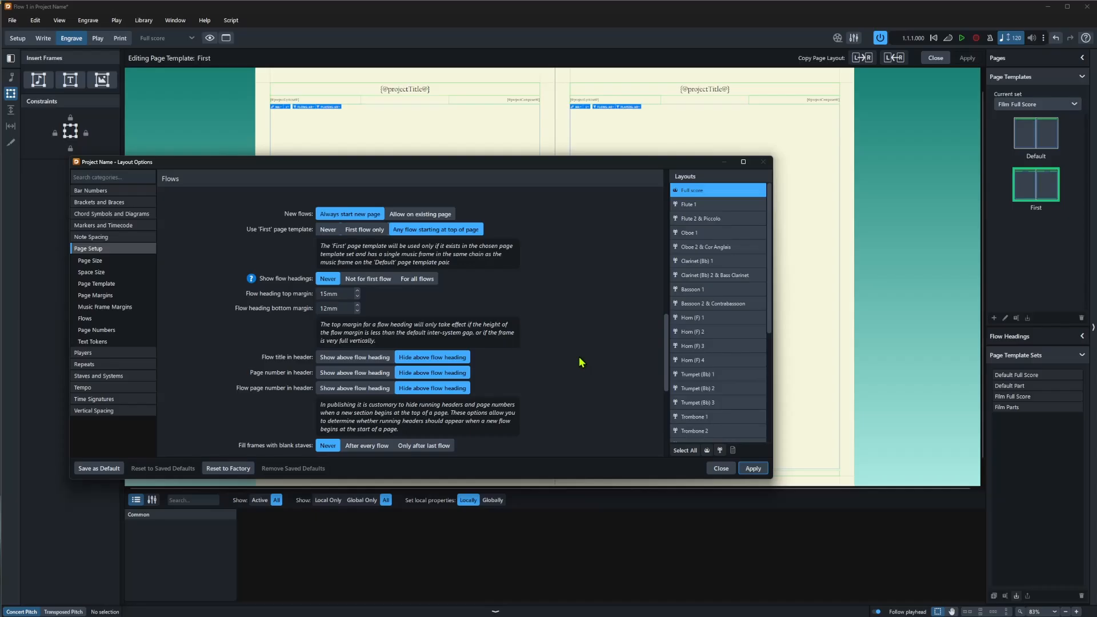
scroll(563, 320, down, 3)
scroll(489, 392, up, 3)
click(721, 468)
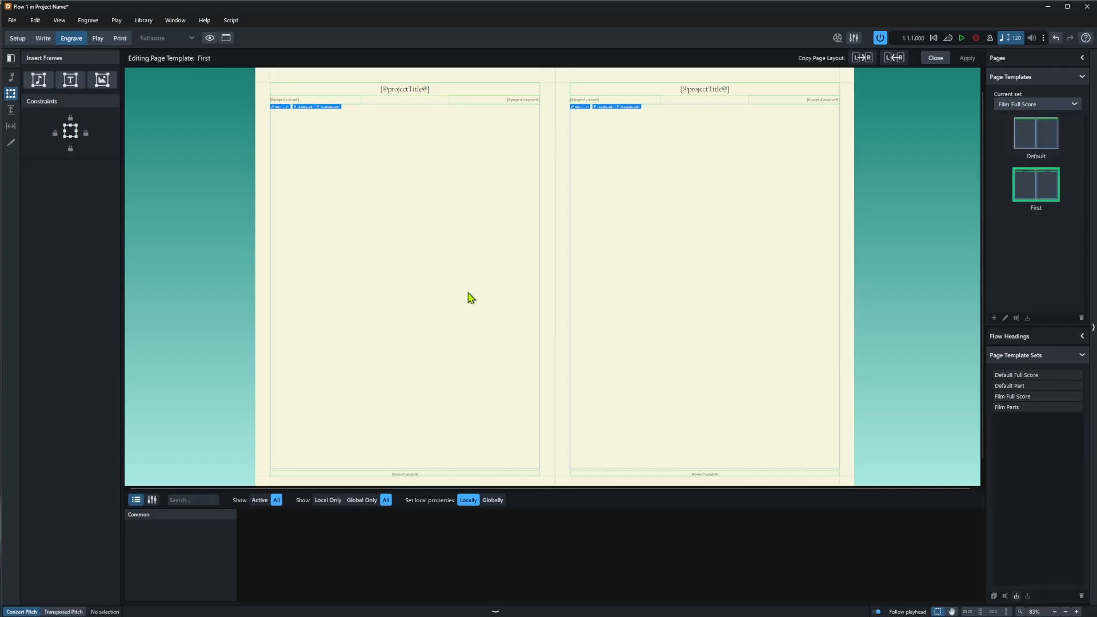
Step: Lower the top edge of the left page's music frame and delete the empty middle text frame below the project title
scroll(214, 147, up, 4)
double_click(388, 121)
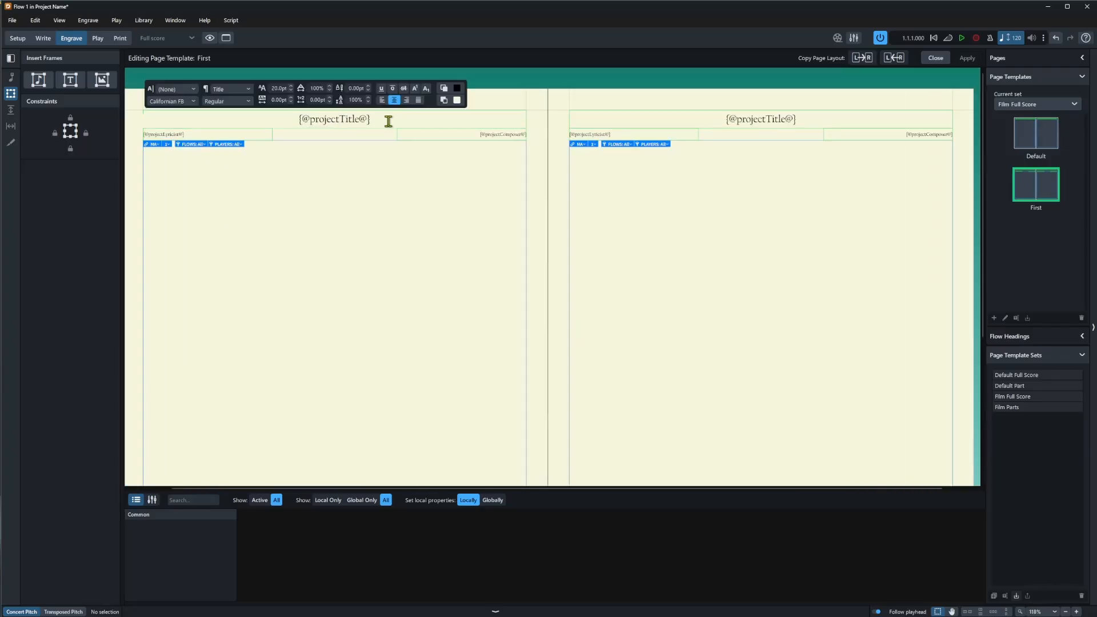
click(426, 150)
click(400, 165)
drag(335, 140, 339, 261)
click(335, 134)
key(Delete)
Step: Enlarge the left page's composer frame, prefix its token with "Written by", and add a second line "Orchestration by" with the project arranger token
drag(461, 141, 462, 204)
double_click(485, 166)
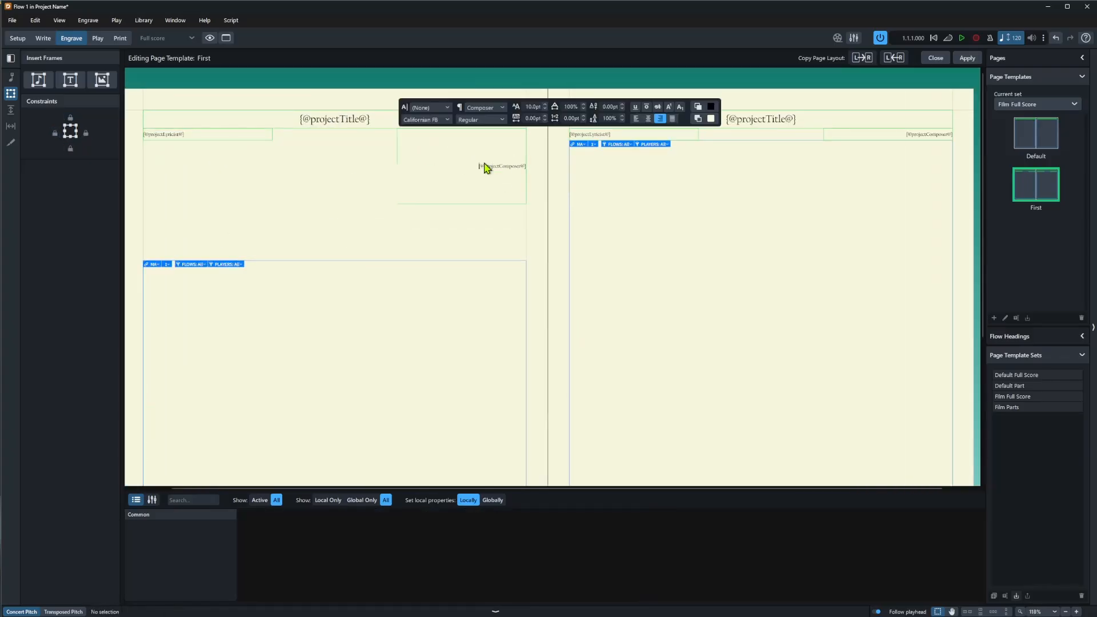
scroll(525, 177, up, 2)
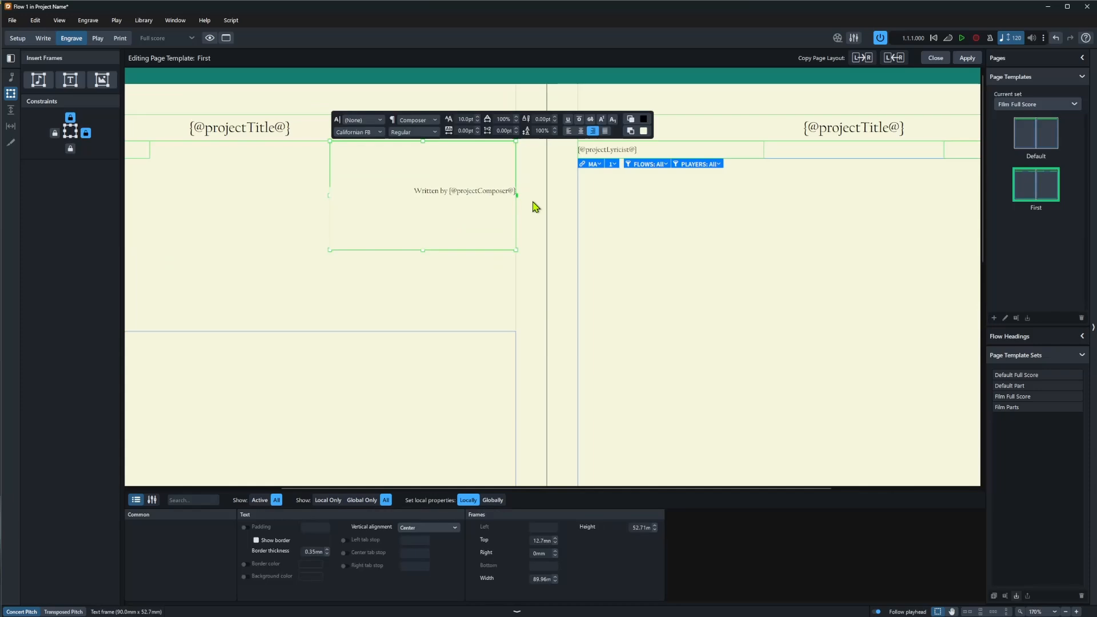
text(rchestration by)
right_click(516, 200)
mouse_move(536, 207)
click(598, 250)
click(433, 285)
Step: Move the composer credits frame up to the title line at matching height, and clear the lyricist frame from the left page
click(442, 249)
drag(442, 249, 442, 224)
drag(423, 223, 423, 141)
click(298, 280)
scroll(240, 400, down, 1)
drag(274, 461, 416, 460)
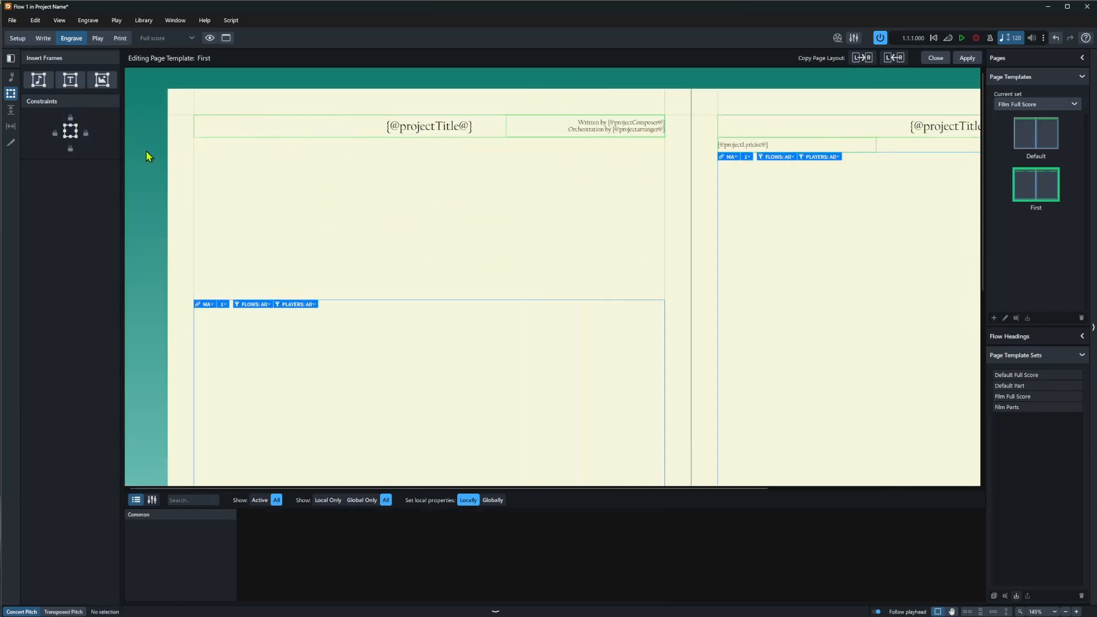
Step: Draw a margin-to-margin text frame below the left page's title and insert the layout name token
click(70, 80)
mouse_move(194, 164)
mouse_down()
mouse_move(388, 167)
mouse_move(665, 218)
mouse_up()
double_click(303, 180)
right_click(303, 179)
click(328, 247)
Step: Apply the Layout name paragraph style to the layout name token
triple_click(240, 194)
click(293, 146)
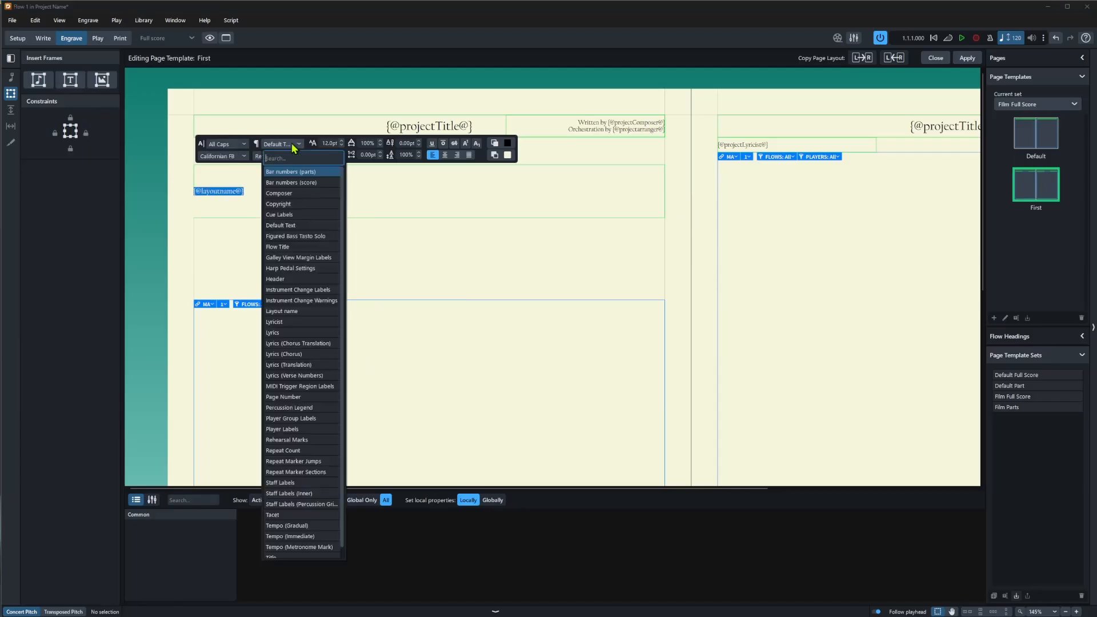
click(298, 311)
click(216, 145)
click(219, 154)
Step: Move the layout name frame up onto the project title line and shrink it to about 12.2 mm high
click(308, 227)
drag(366, 200, 367, 151)
drag(428, 168, 429, 137)
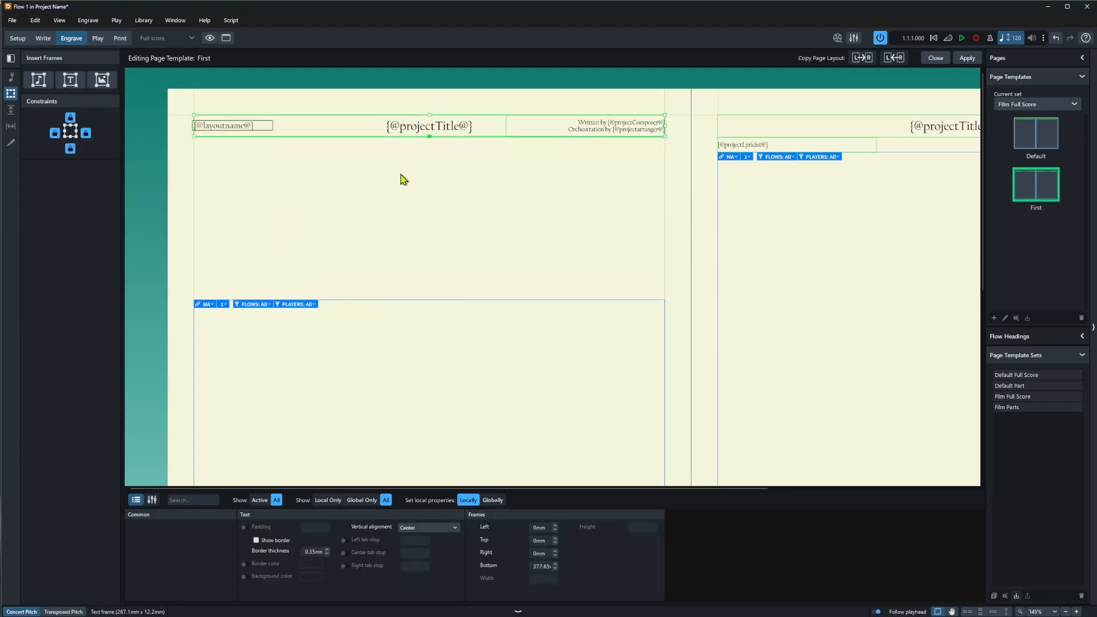
click(401, 173)
Step: Draw another full-width text frame below the title line and enter the flow title and flow subtitle tokens separated by a hyphen
click(71, 80)
drag(193, 178, 665, 215)
double_click(450, 203)
right_click(449, 200)
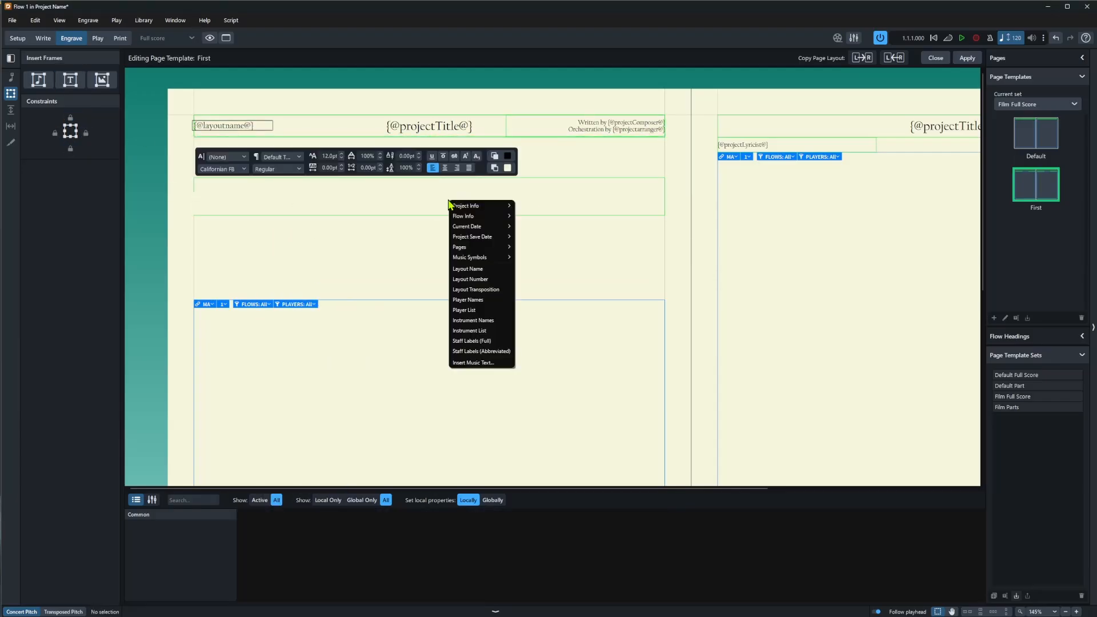
click(532, 213)
text(-)
right_click(266, 199)
mouse_move(297, 216)
click(357, 226)
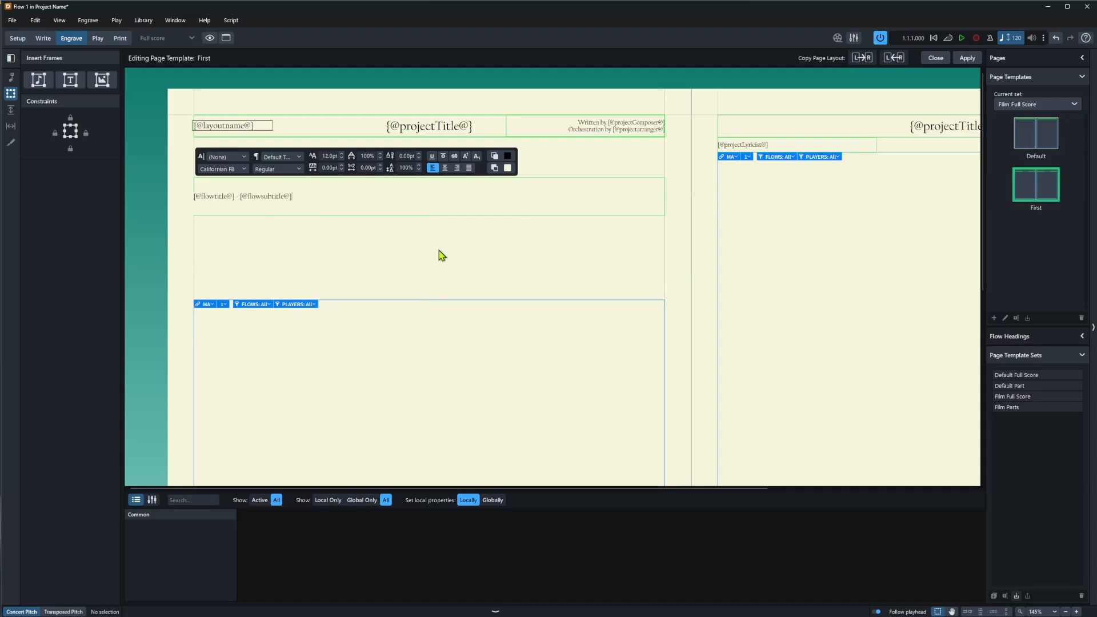
Step: Apply the Flow Title paragraph style to the flow title and subtitle line
triple_click(312, 200)
click(272, 156)
click(308, 260)
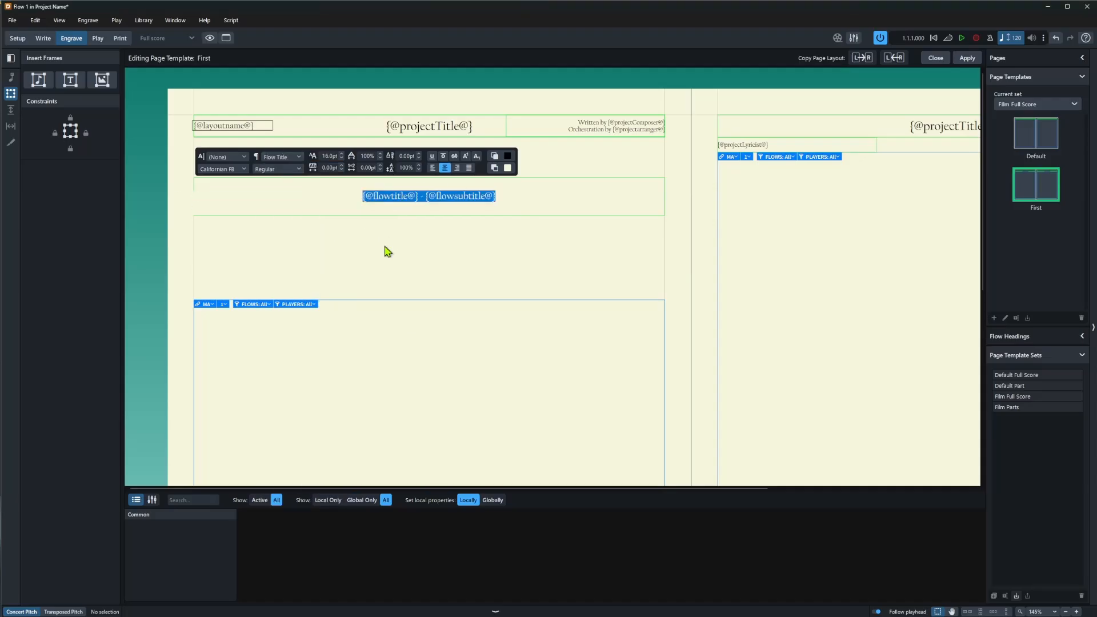
click(387, 249)
Step: Move the flow title frame up directly beneath the project title line and raise the music frame's top edge to meet it
drag(440, 213, 430, 156)
click(429, 320)
drag(429, 300, 431, 154)
key(Escape)
Step: Draw a full-width text frame near the foot of the left page and insert the full project save date and time token
scroll(399, 311, down, 6)
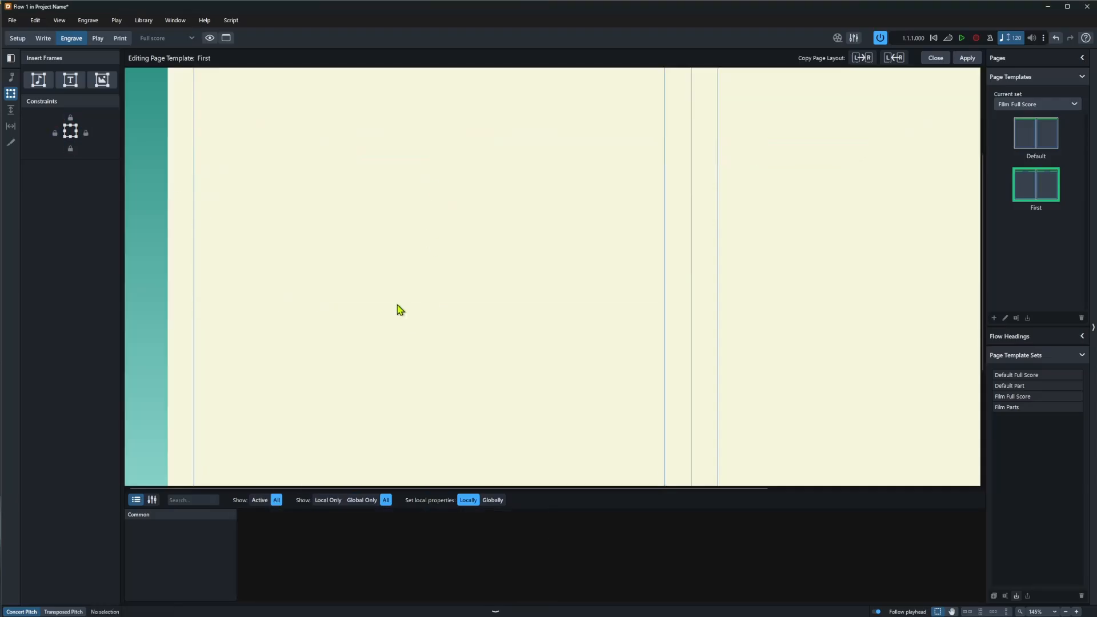
click(71, 80)
drag(194, 238, 664, 280)
right_click(390, 256)
mouse_move(435, 293)
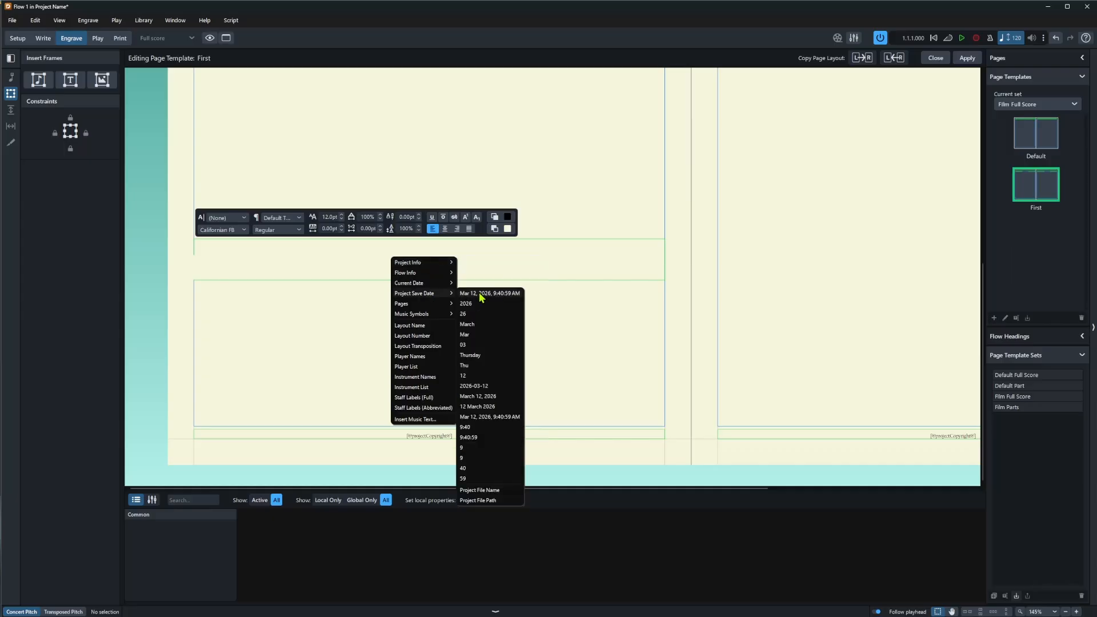
click(480, 295)
drag(249, 258, 193, 258)
click(245, 383)
Step: Set the vertical alignment of the project save date text frame to Bottom
scroll(246, 383, up, 2)
double_click(242, 379)
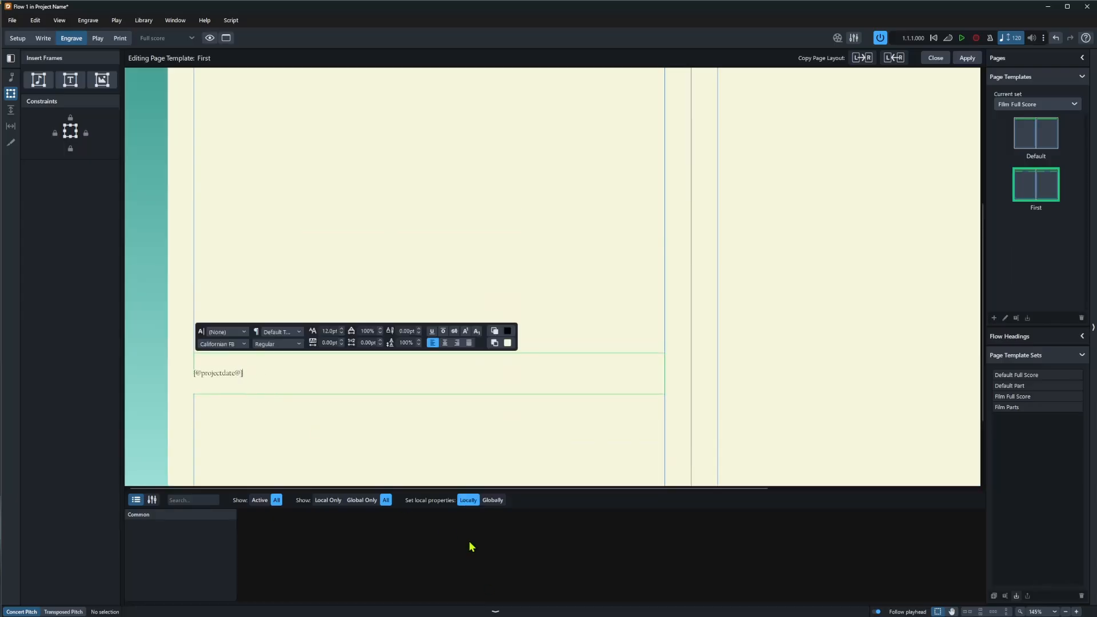
click(279, 413)
scroll(279, 412, down, 2)
click(342, 297)
click(428, 526)
click(417, 558)
drag(420, 282, 424, 441)
drag(429, 435, 433, 467)
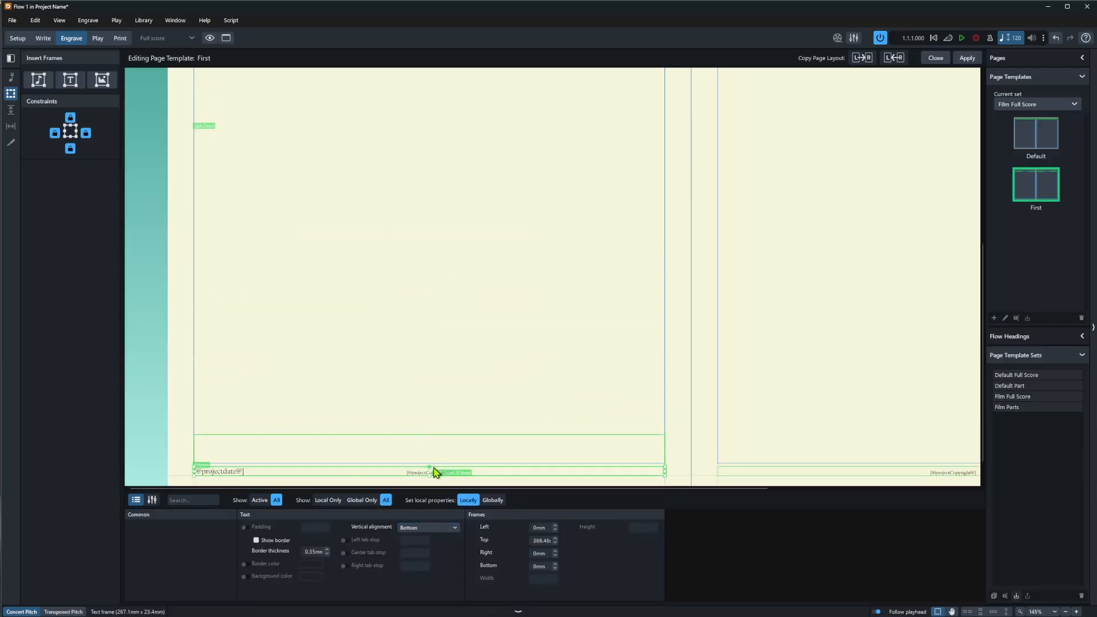
key(Escape)
key(ctrl+z)
key(ctrl+z)
key(ctrl+z)
Step: Apply a smaller text style to the project save date token
double_click(322, 300)
key(ctrl+a)
double_click(339, 258)
key(Escape)
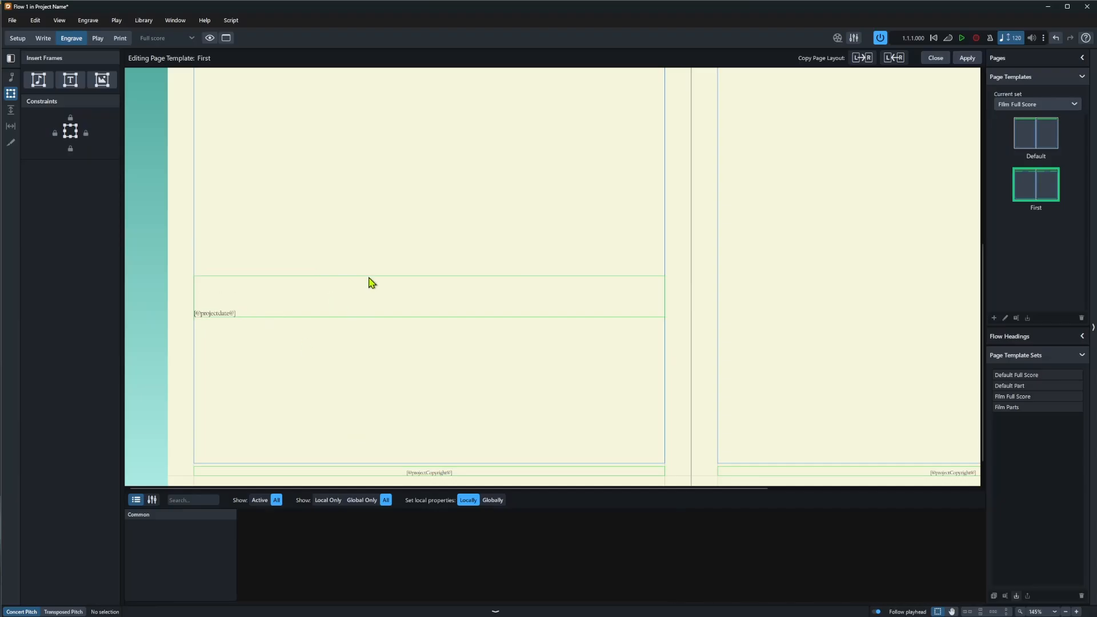
Step: Move the project save date frame down to the copyright line and shrink it to the footer's height
drag(369, 281, 373, 441)
drag(429, 435, 433, 470)
key(Escape)
Step: Finish editing the First page template and check the header and footer on page 1 of the full score
click(936, 57)
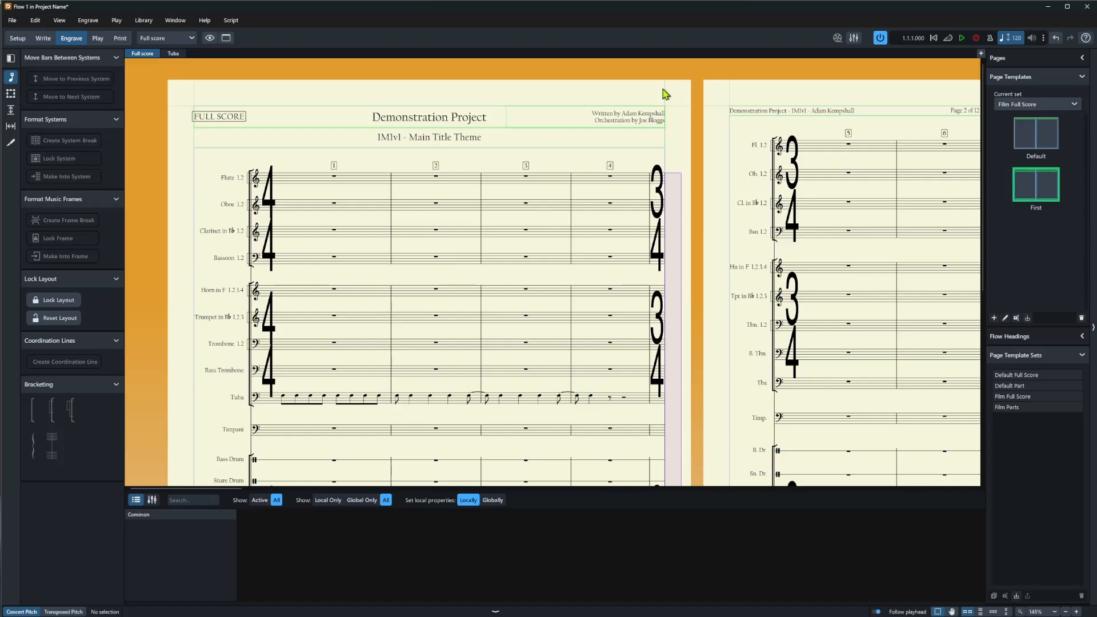
scroll(308, 400, down, 5)
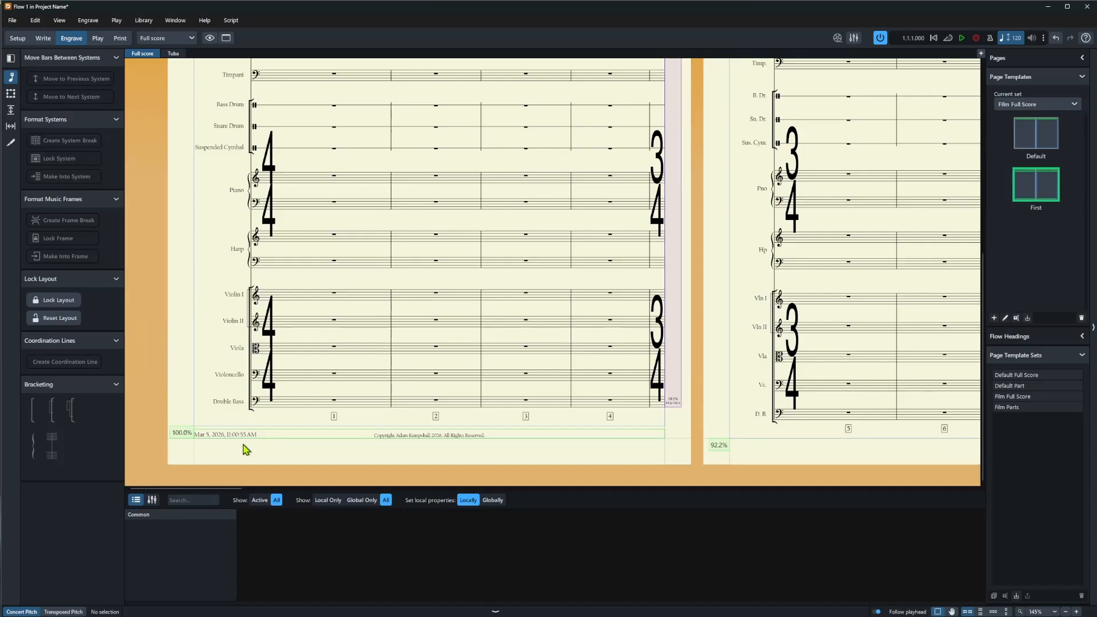
scroll(601, 434, up, 1)
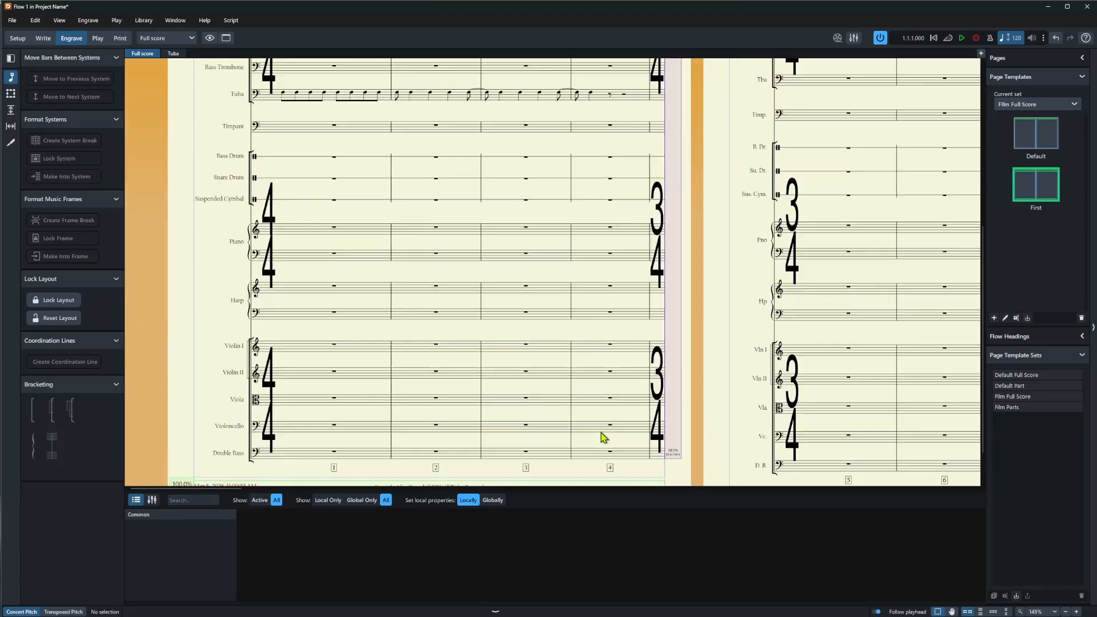
scroll(603, 438, up, 5)
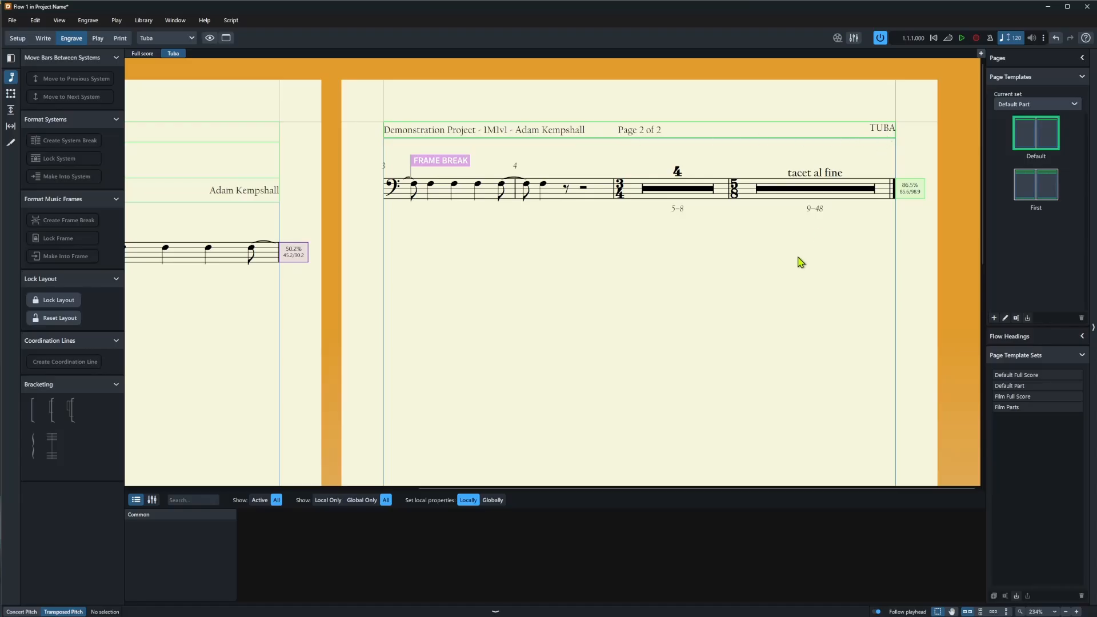
Step: Select the Film Full Score page template set
click(1023, 397)
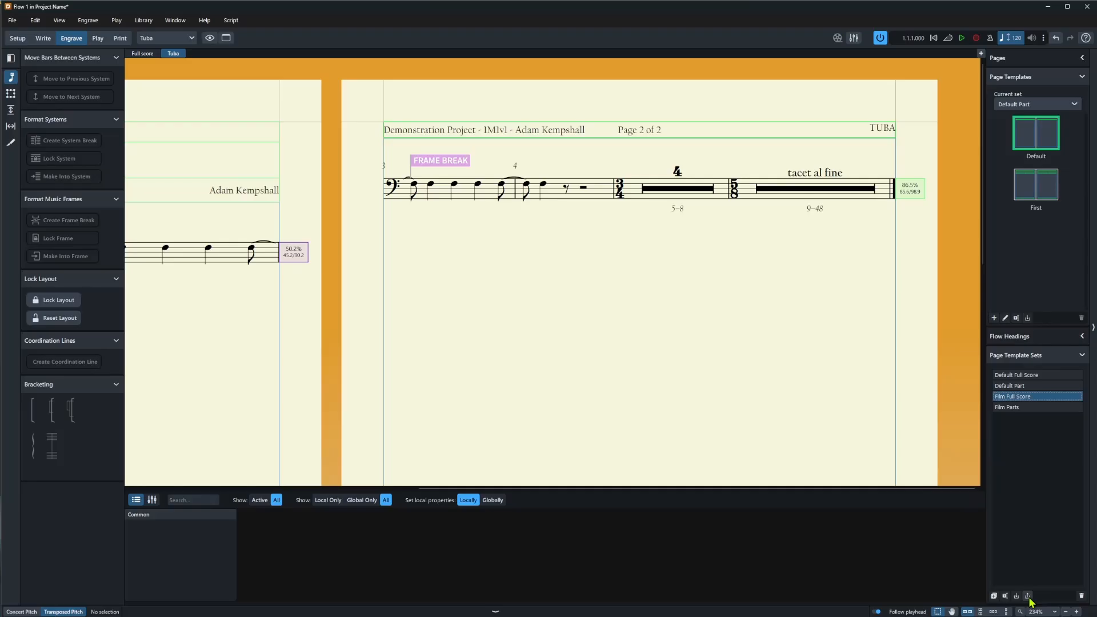